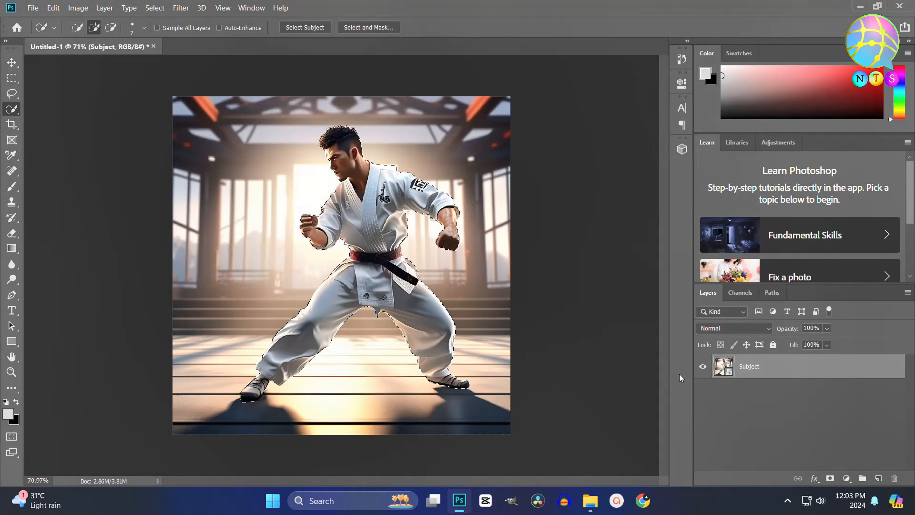
Copy the selected fighter to a new layer and hide the Subject layer.
key(ctrl+j)
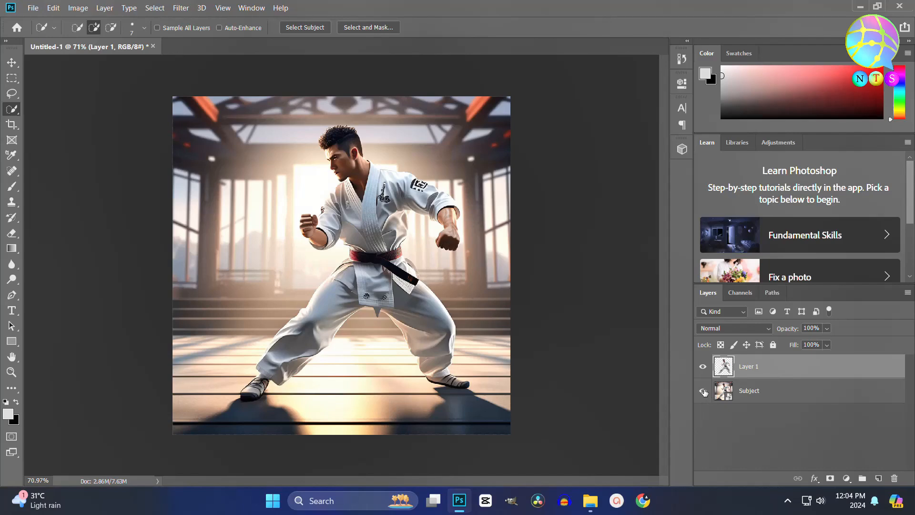
click(703, 391)
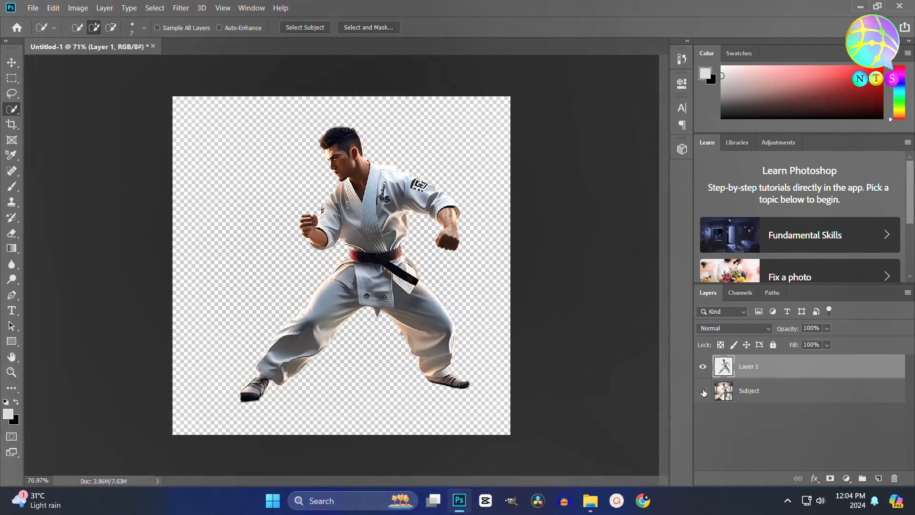
Desaturate the cut-out fighter on Layer 1.
click(77, 8)
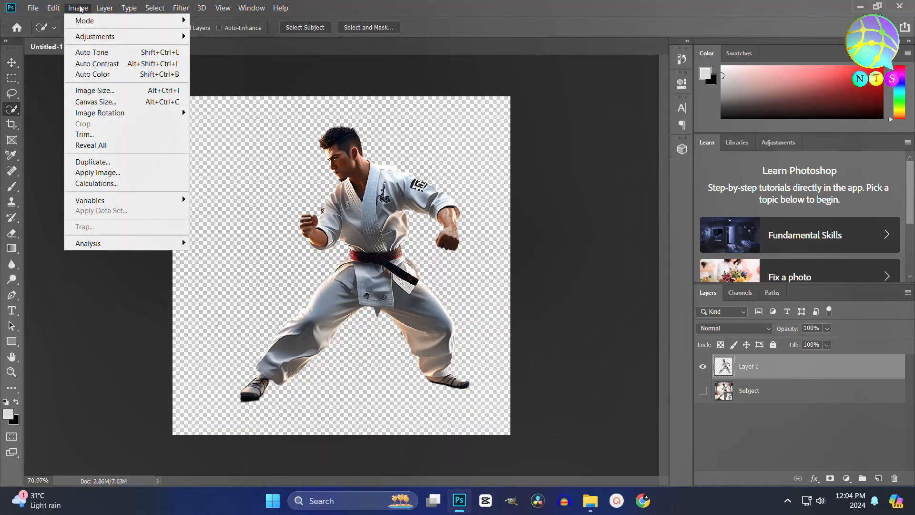
mouse_move(102, 37)
click(244, 253)
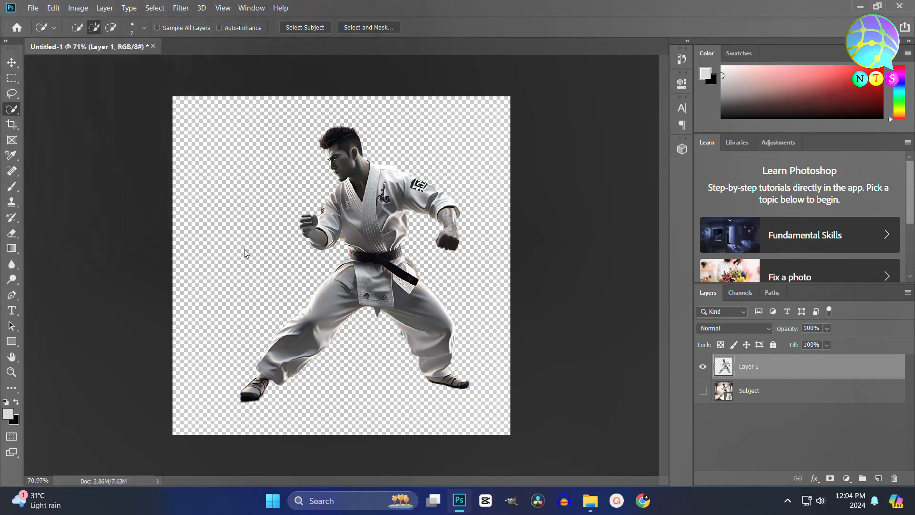
Use Apply Image on Layer 1 with the inverted Merged RGB source, Difference blending and 100% opacity.
click(73, 9)
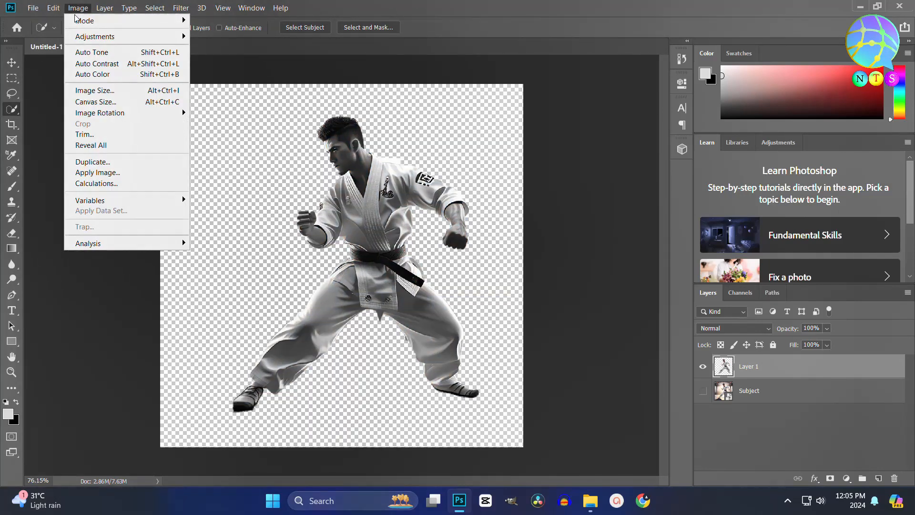
click(109, 173)
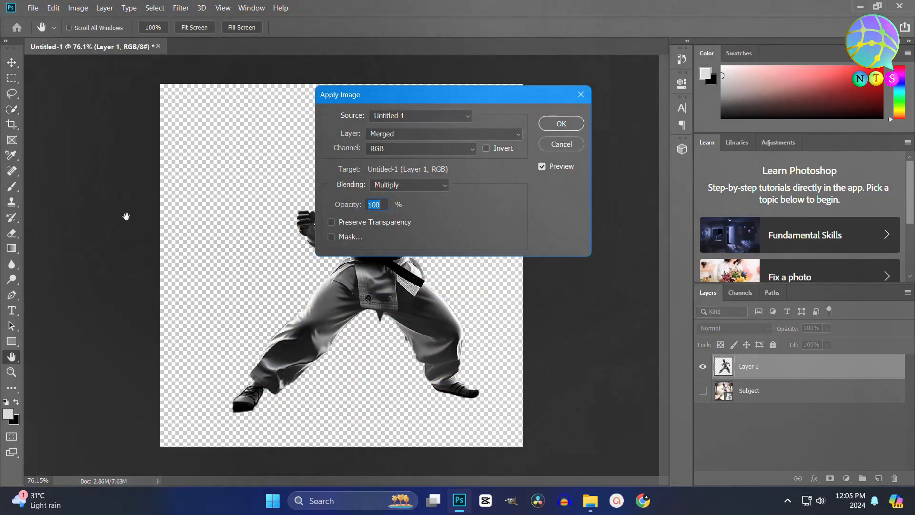
click(438, 136)
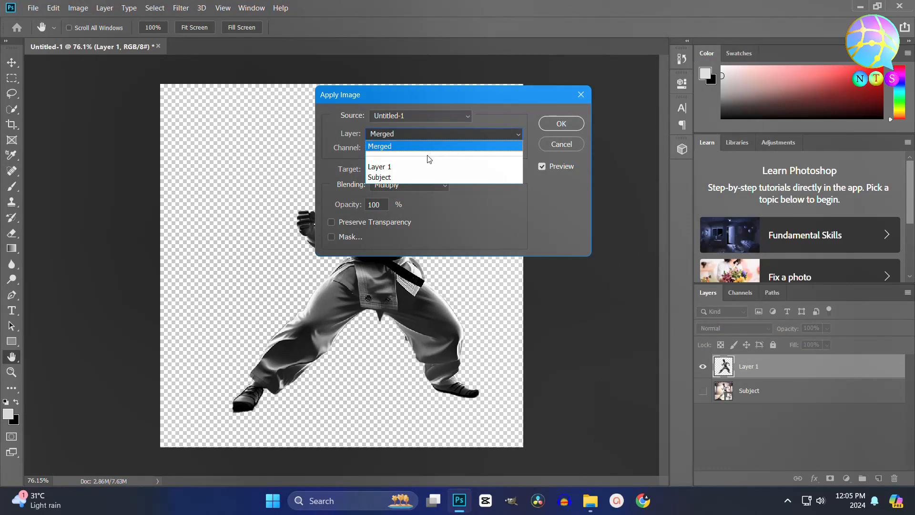
click(428, 145)
click(429, 148)
click(429, 149)
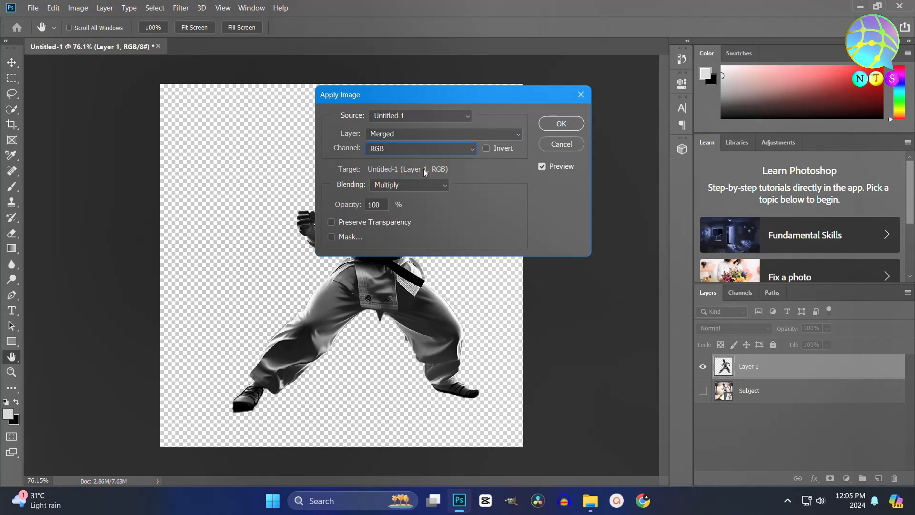
click(410, 184)
click(408, 454)
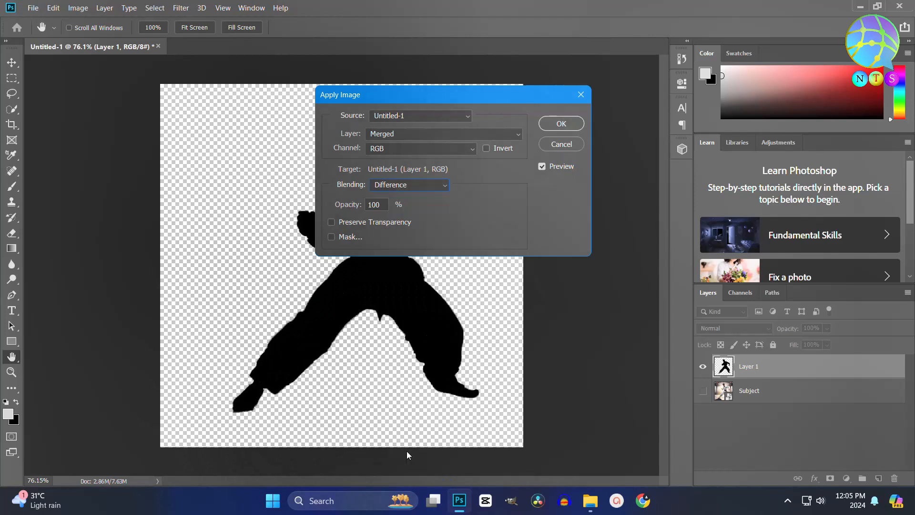
drag(423, 95, 623, 96)
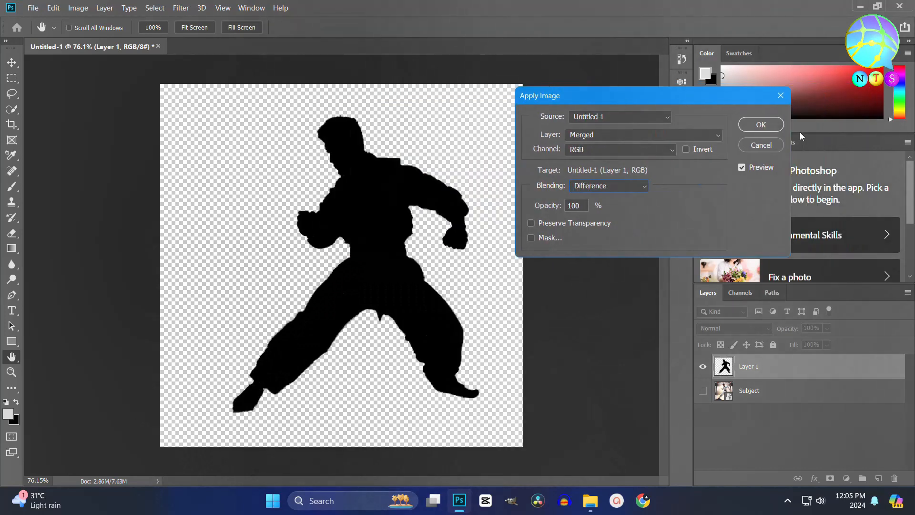
click(687, 150)
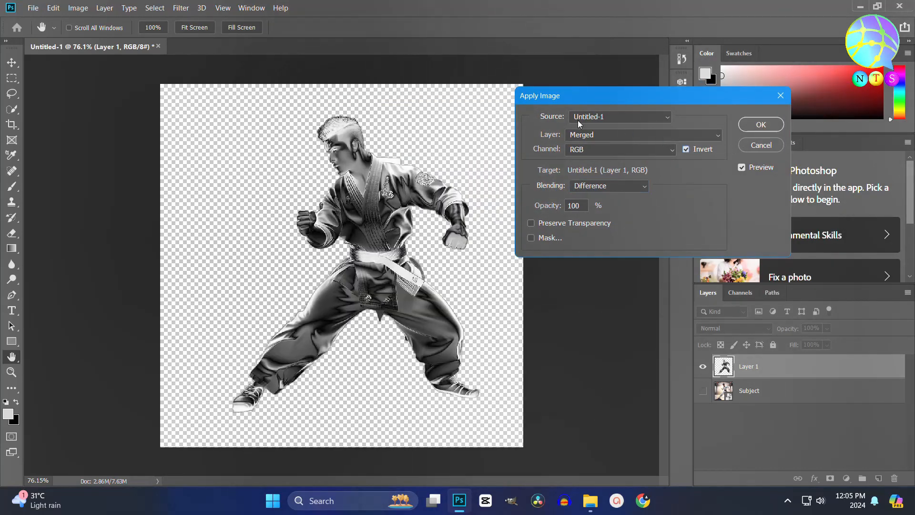
click(761, 124)
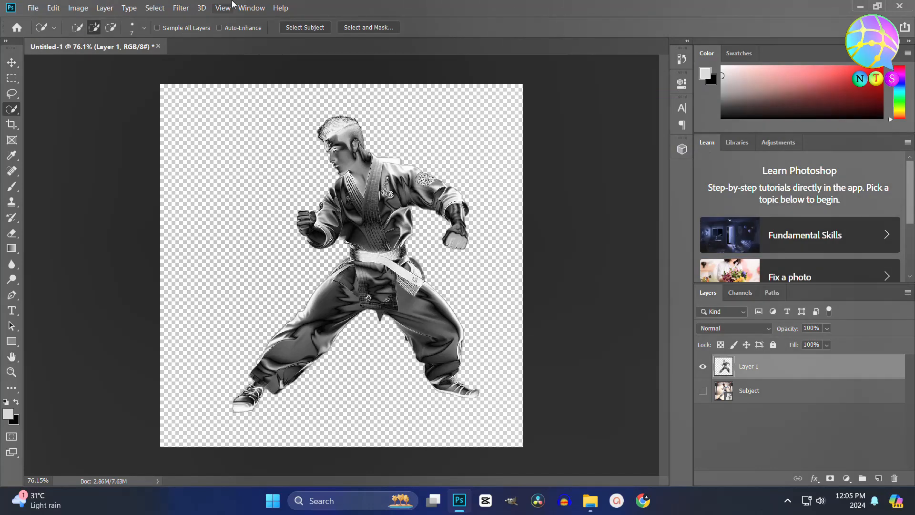
Run Apply Image on the whole of Layer 1 a second time with the same inverted Difference settings.
click(78, 8)
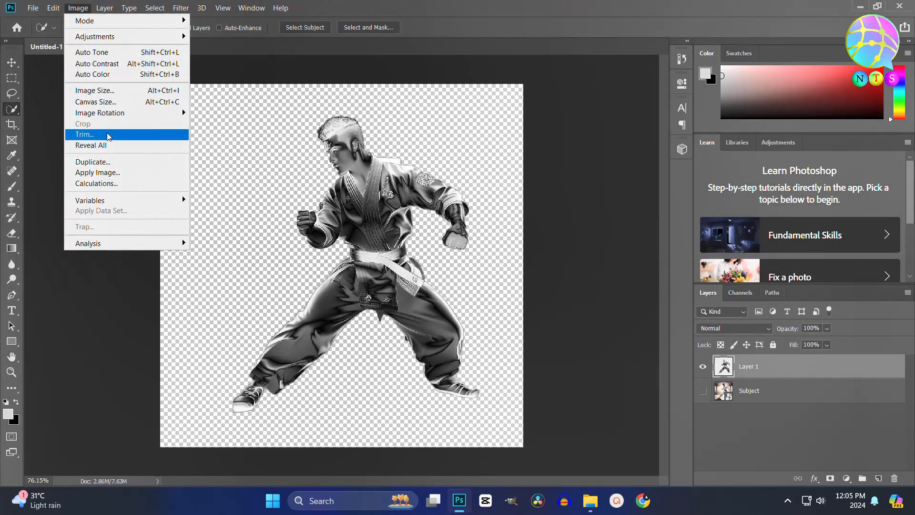
click(107, 173)
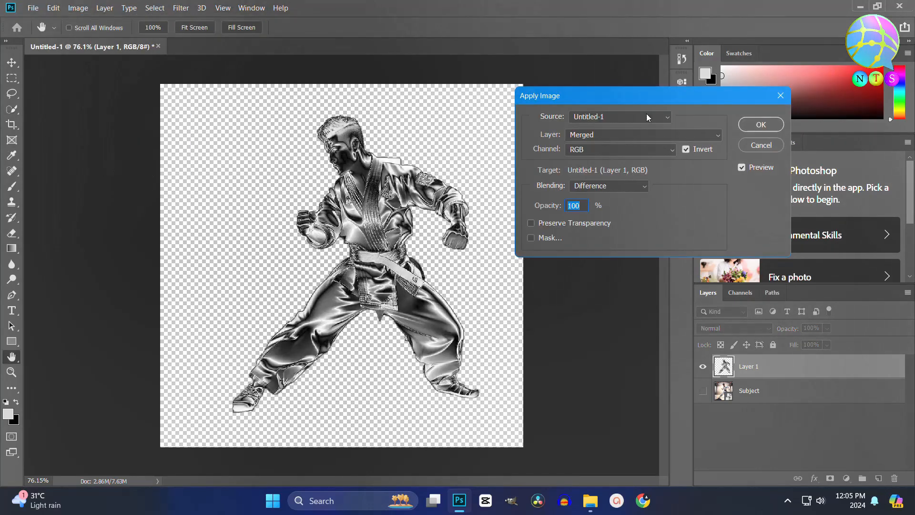
click(761, 125)
Lasso the fighter's head and run Apply Image on it with inverted Merged RGB and Difference blending.
key(w)
scroll(341, 266, up, 4)
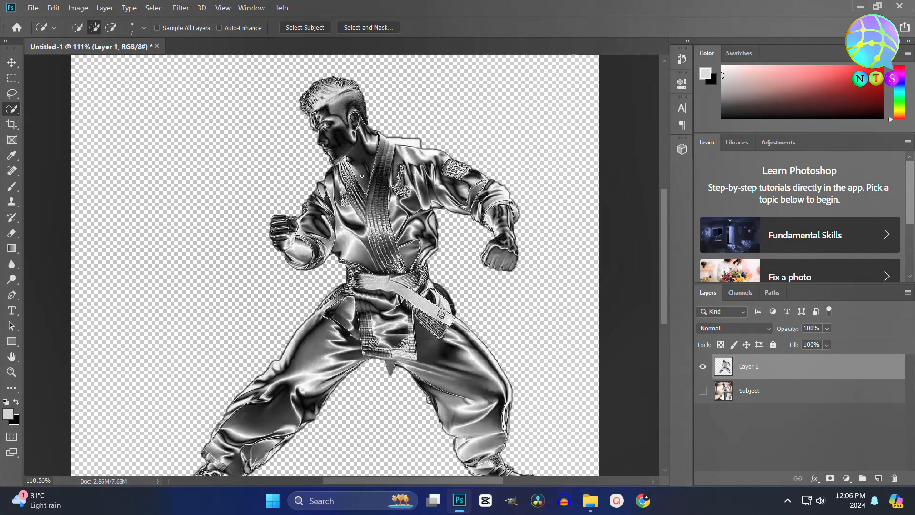
scroll(342, 265, up, 2)
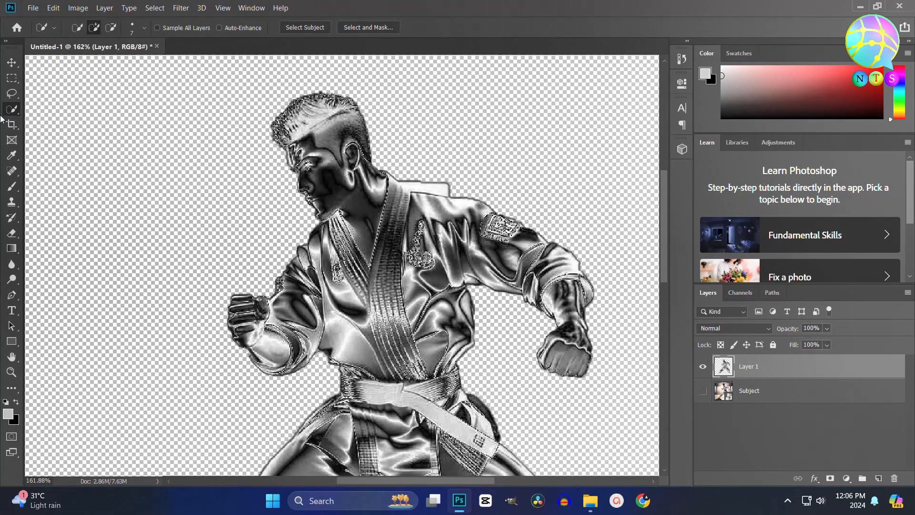
click(12, 94)
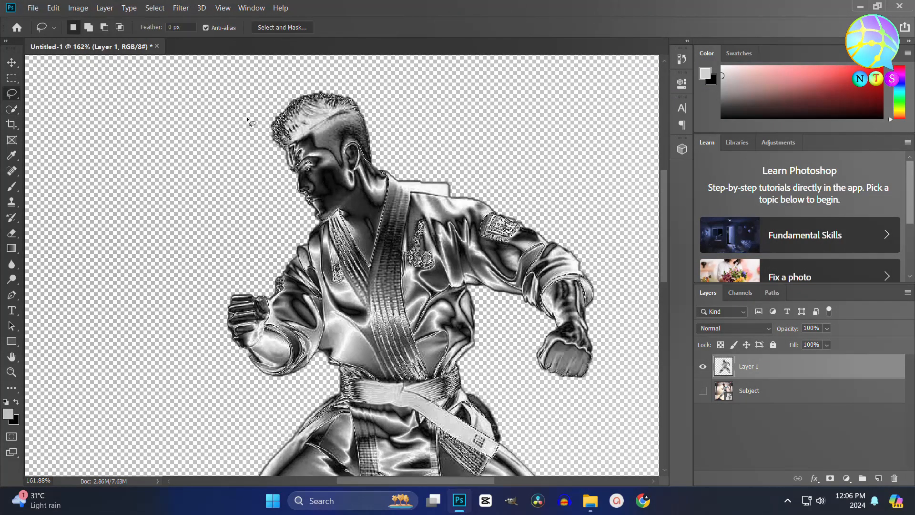
mouse_move(296, 86)
mouse_down()
mouse_move(350, 86)
mouse_move(388, 103)
mouse_move(372, 263)
mouse_up()
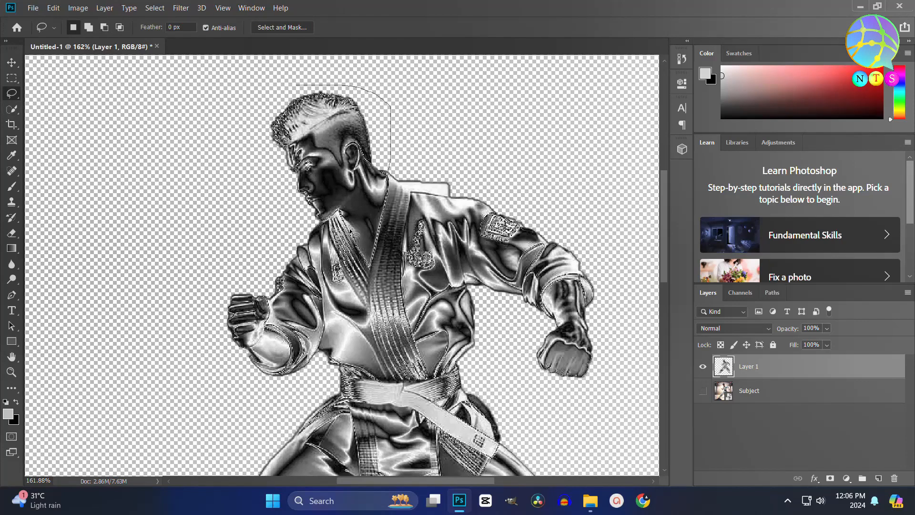
mouse_move(332, 220)
mouse_down()
mouse_move(275, 208)
mouse_move(243, 121)
mouse_move(297, 86)
mouse_up()
click(78, 8)
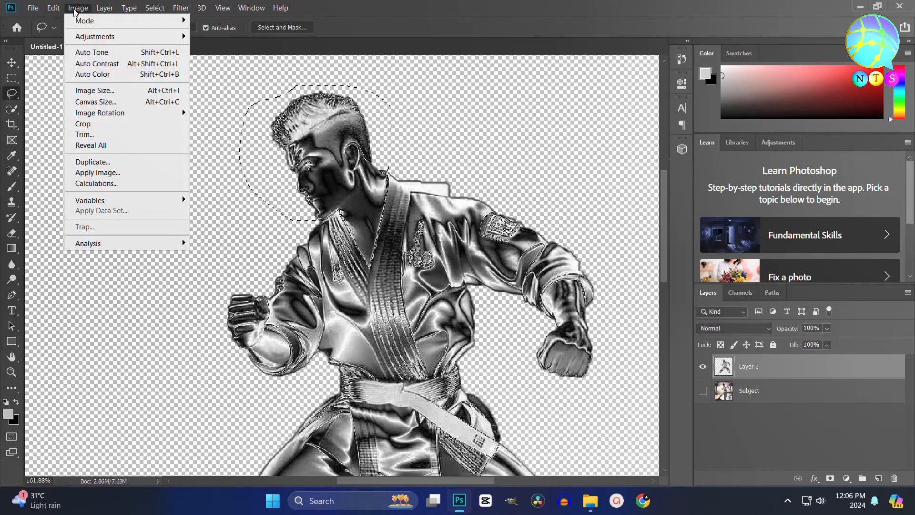
click(111, 173)
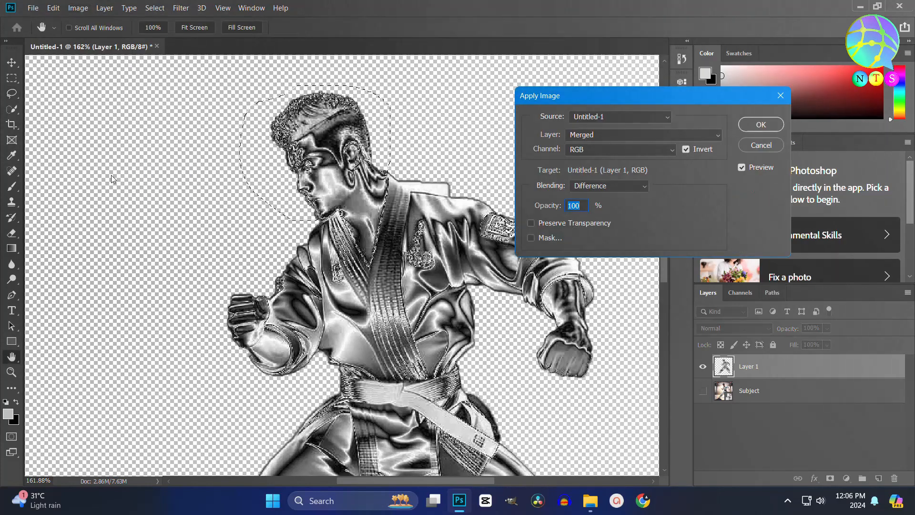
click(761, 124)
Lasso the fist and forearm on the right side of the figure and run Apply Image on that selection.
scroll(474, 261, down, 2)
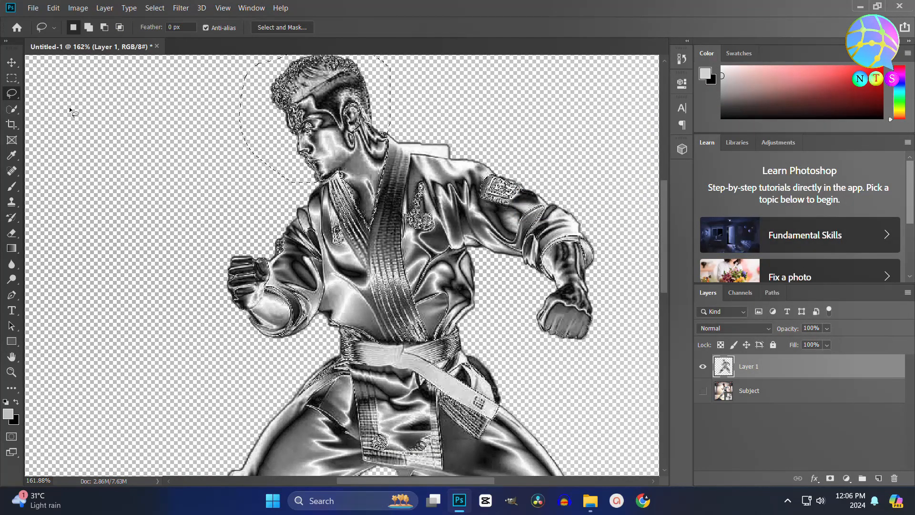
click(551, 280)
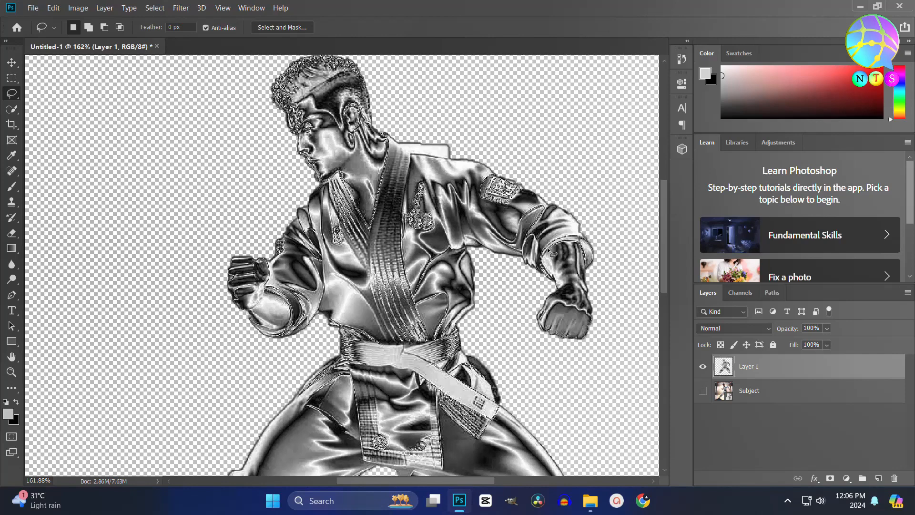
drag(589, 258, 539, 272)
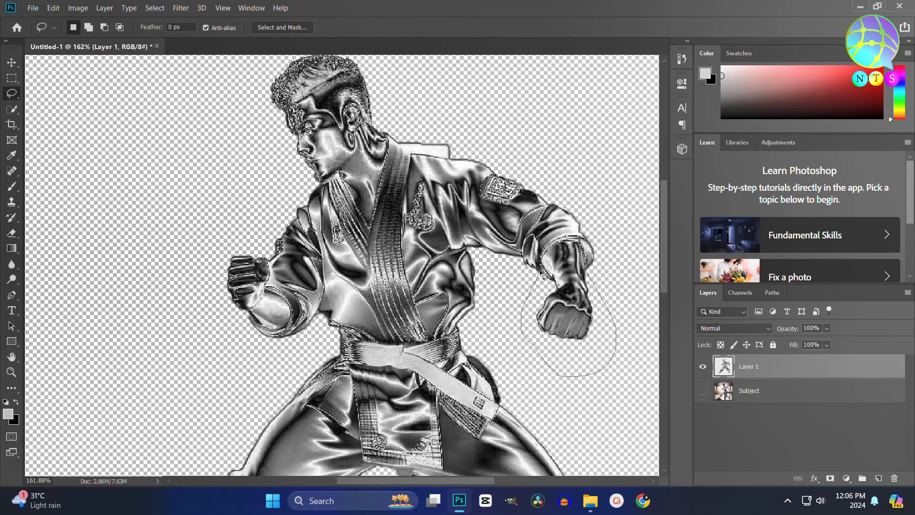
click(78, 7)
click(102, 173)
click(770, 92)
Lasso the foot on the right side of the figure and use Apply Image on that area.
scroll(375, 296, down, 10)
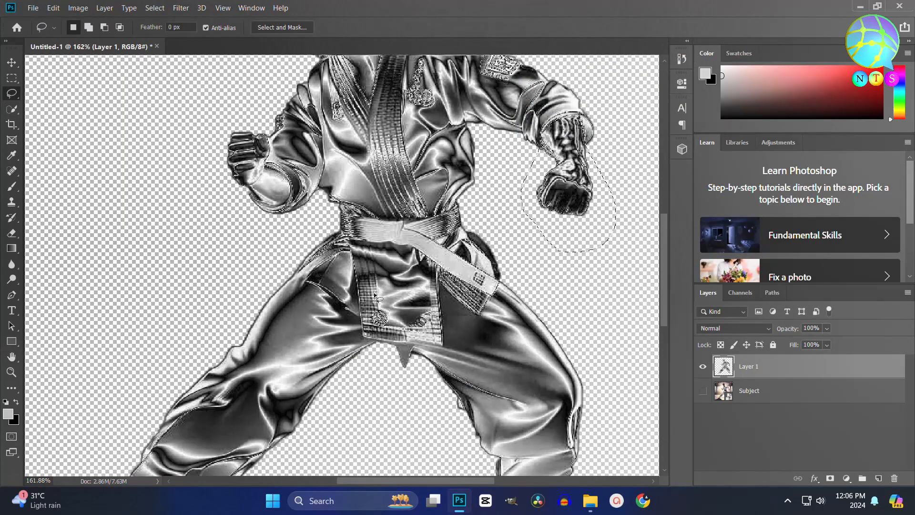
mouse_move(572, 377)
mouse_down()
mouse_move(591, 417)
mouse_move(579, 369)
mouse_up()
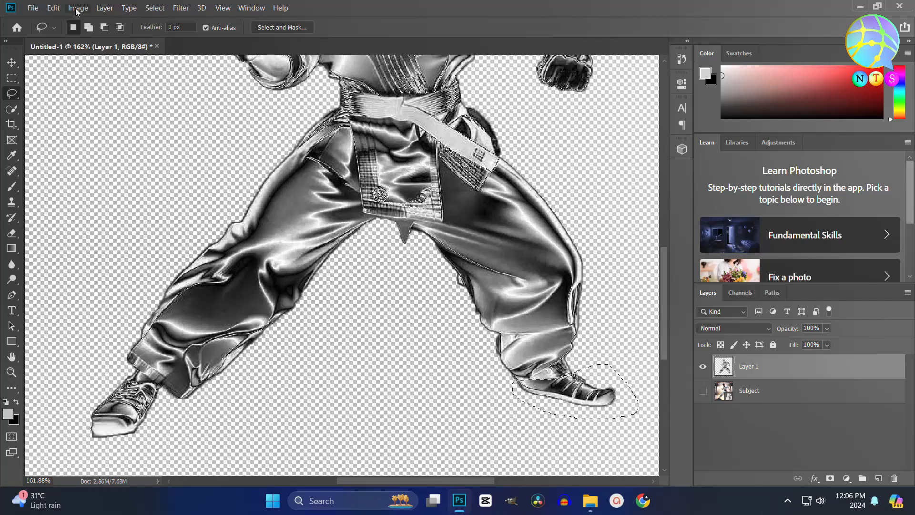
click(77, 7)
click(102, 174)
click(771, 92)
Lasso the pale edge above the shoulder behind the neck, run Apply Image on it, and deselect.
scroll(316, 321, up, 11)
scroll(321, 334, up, 1)
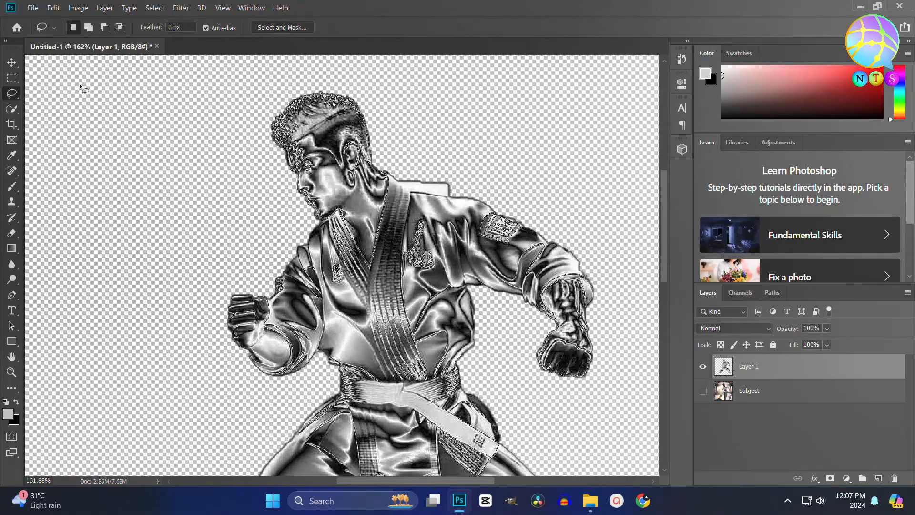
drag(459, 190, 431, 168)
click(78, 8)
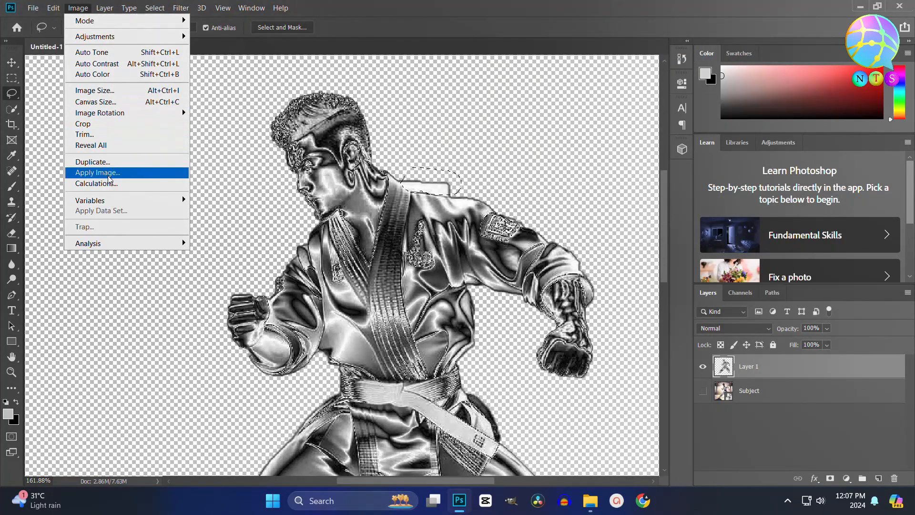
click(102, 174)
click(771, 92)
scroll(557, 322, down, 1)
key(ctrl+d)
key(ctrl+0)
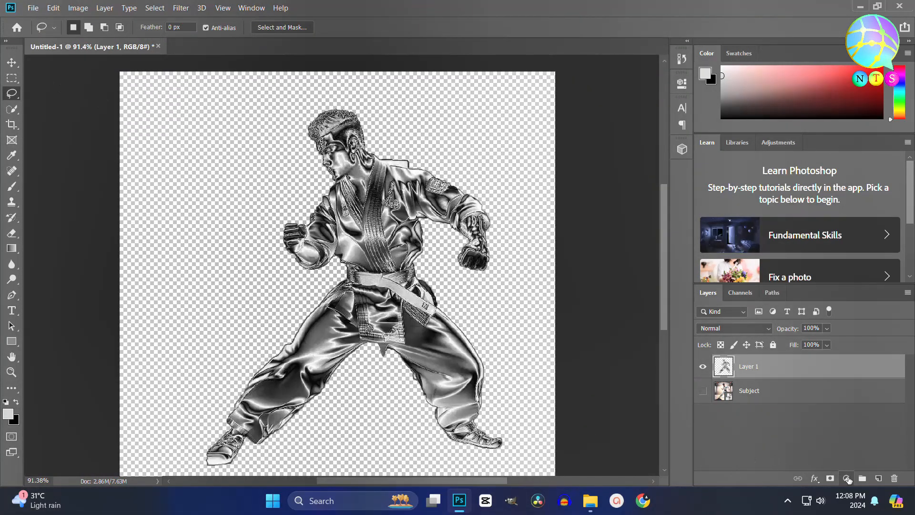
Add a Hue/Saturation adjustment layer above Layer 1 and clip it to that layer.
click(848, 478)
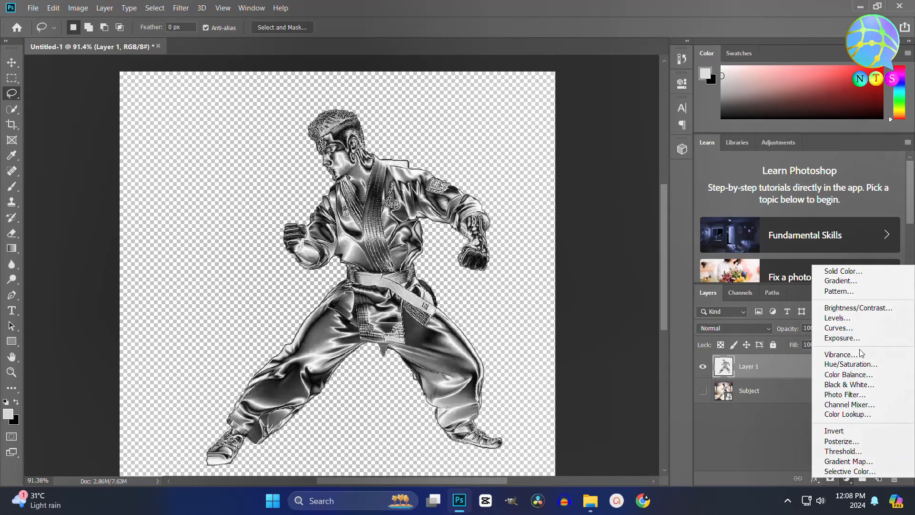
click(844, 365)
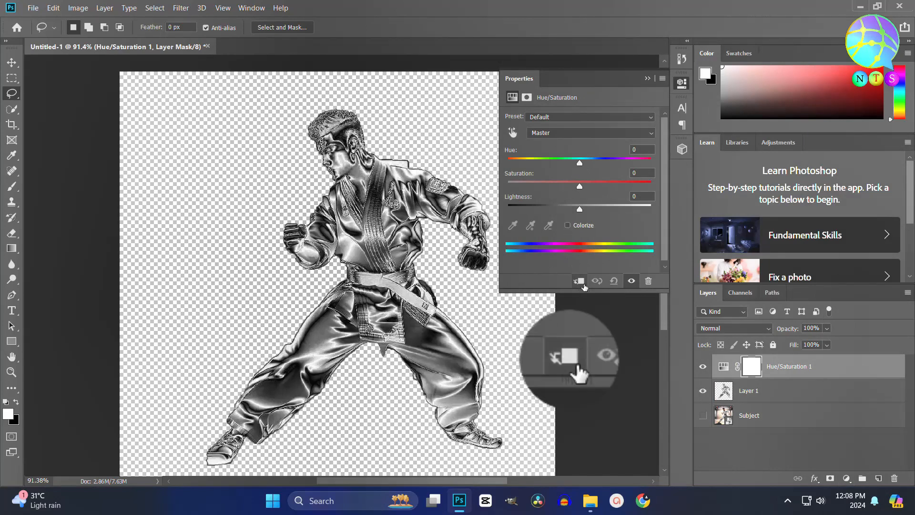
click(579, 281)
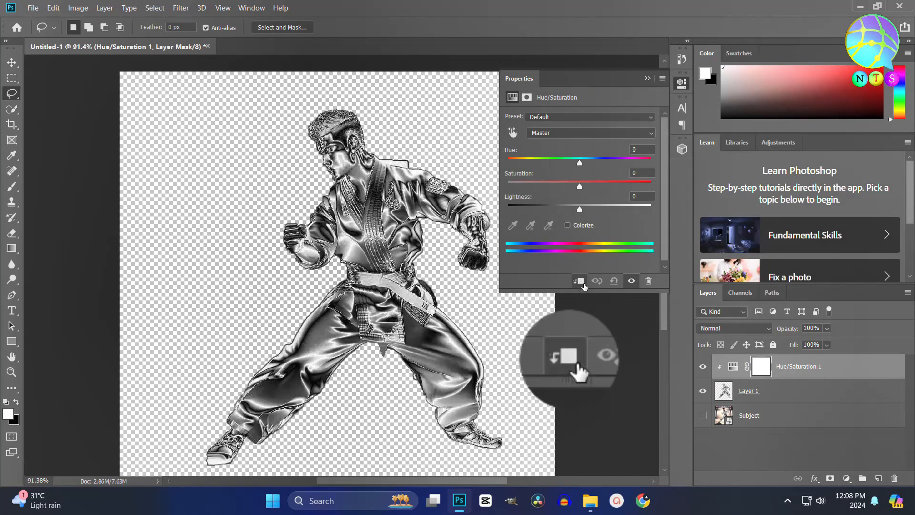
Colorize the fighter gold with the Hue/Saturation adjustment, setting Hue to 47 and Saturation to 56.
click(567, 225)
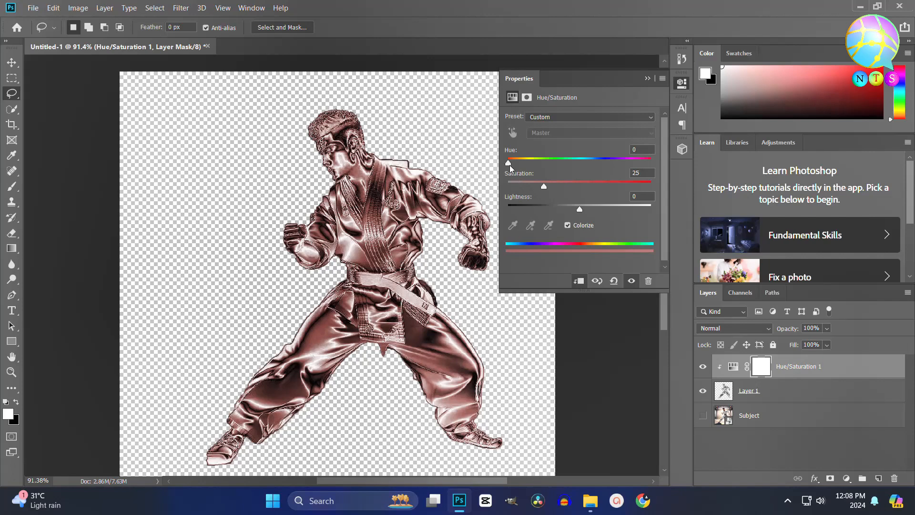
drag(508, 163, 574, 190)
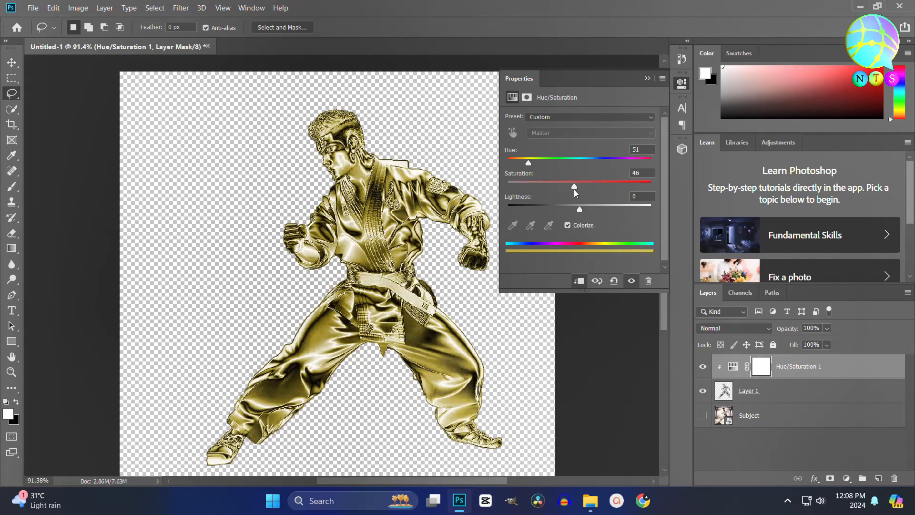
mouse_move(527, 165)
mouse_down()
mouse_move(521, 173)
mouse_move(530, 174)
mouse_up()
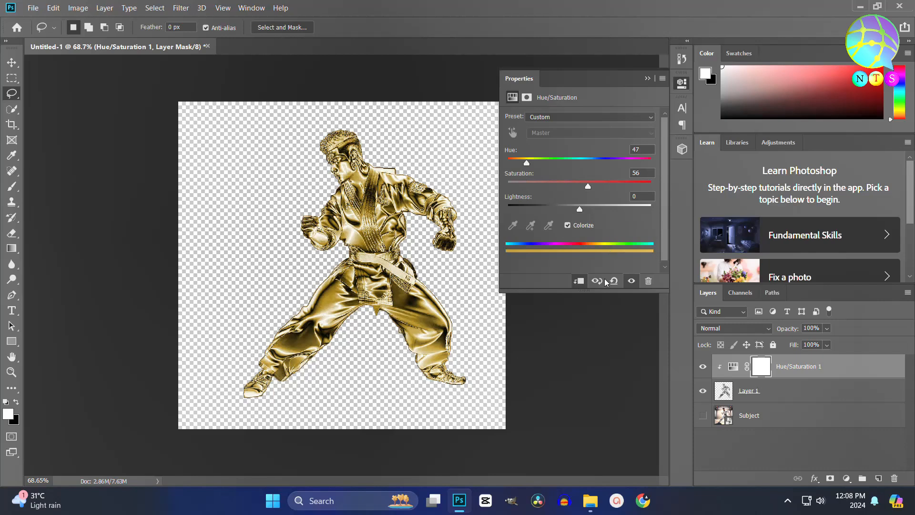
click(648, 78)
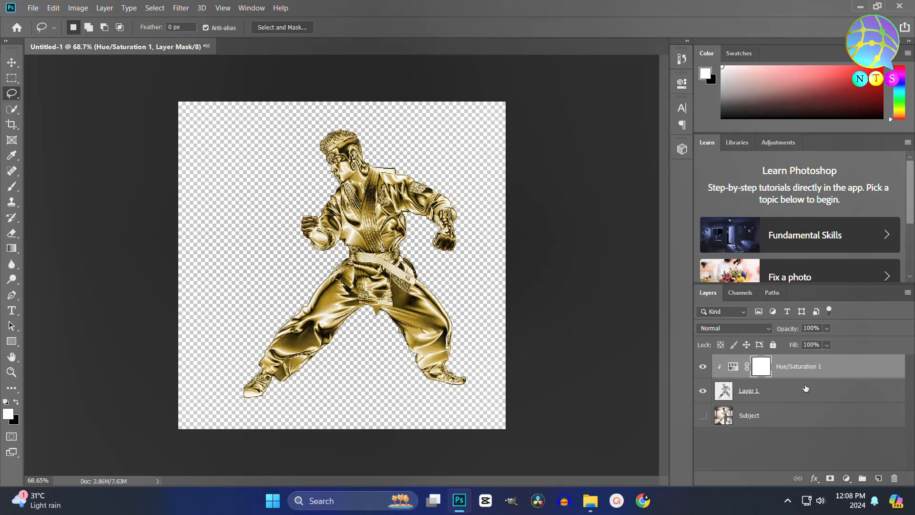
Show the background Subject layer and compare the fighter with the Hue/Saturation adjustment switched off and on again.
click(704, 416)
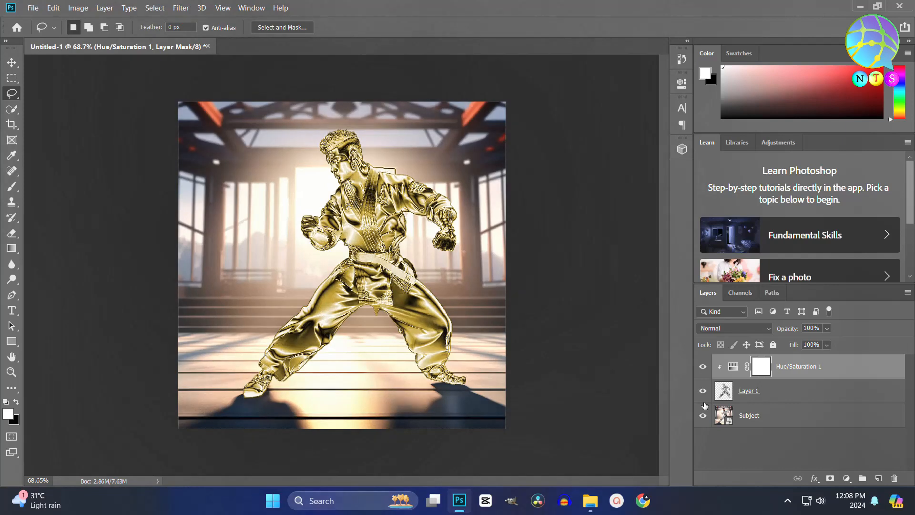
click(703, 366)
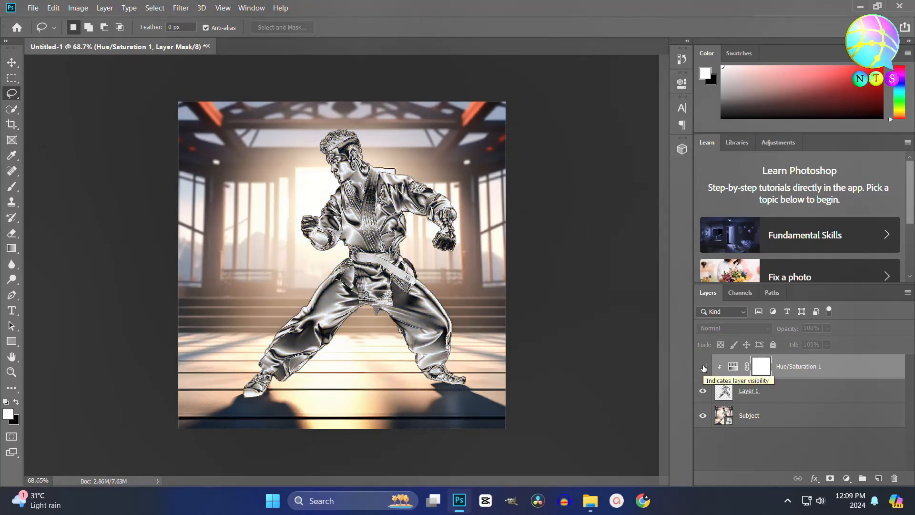
click(704, 366)
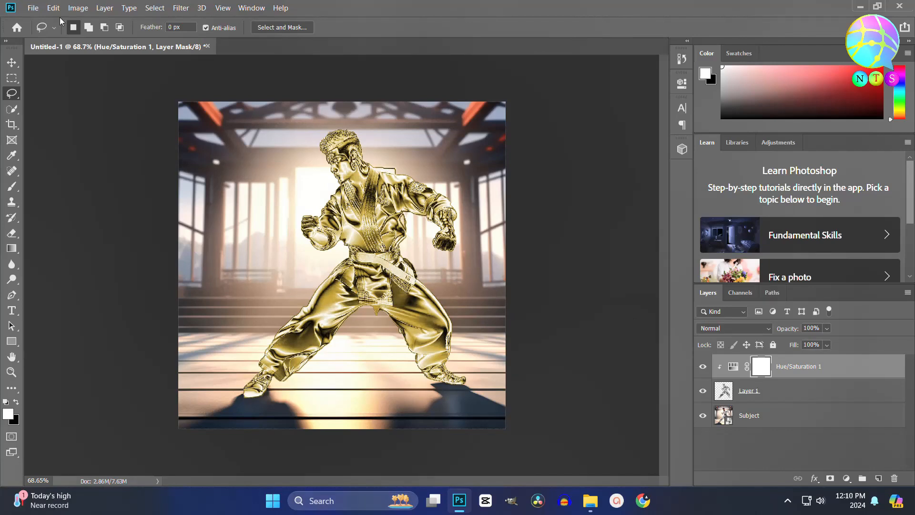
Export the golden statue composite as a 1000 x 1000 px PNG named Untitled-1.png.
click(33, 7)
mouse_move(95, 160)
click(213, 174)
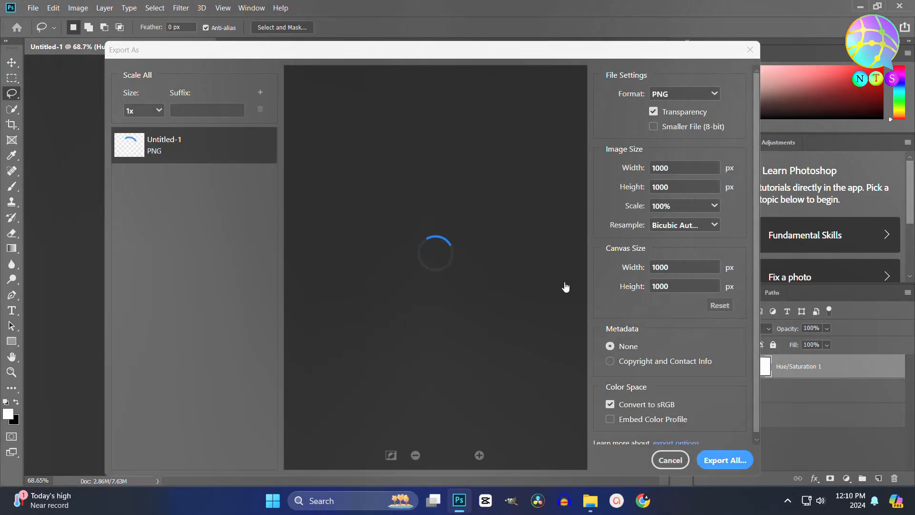
click(725, 460)
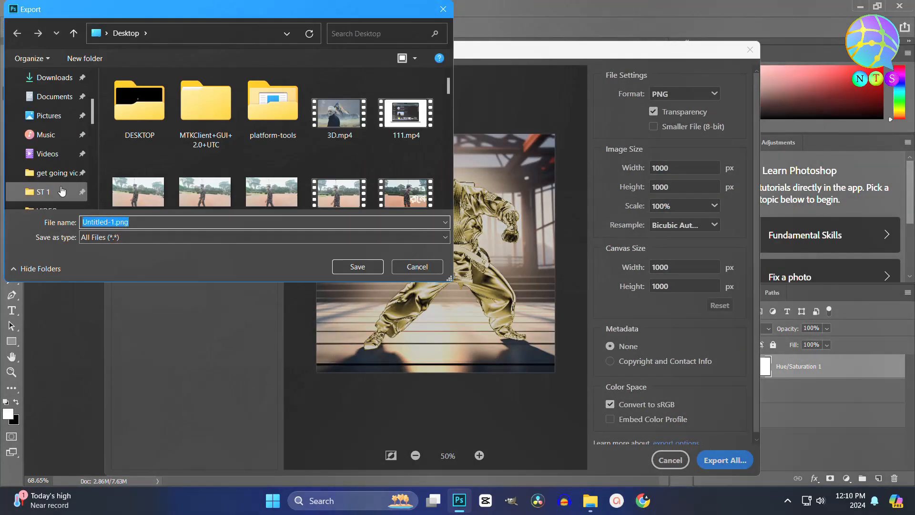
click(373, 269)
click(485, 250)
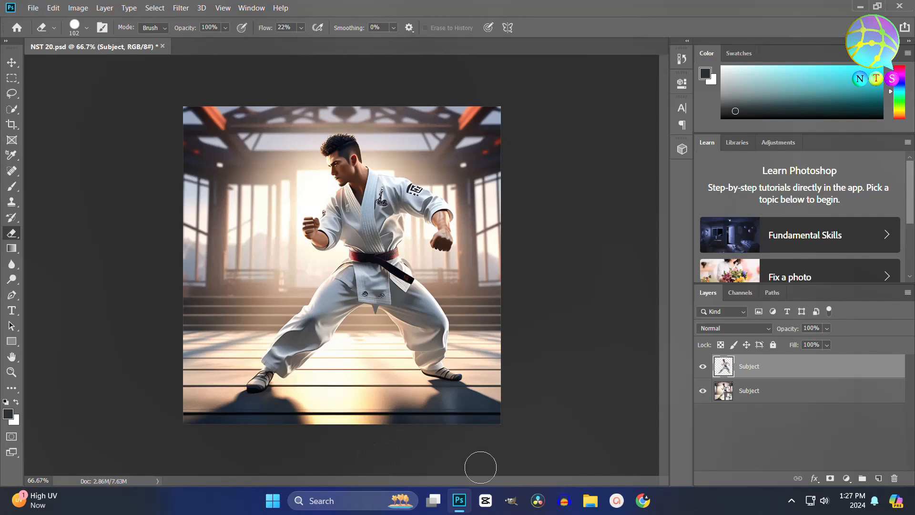
Place the granite texture image from the Downloads folder into NST 20.psd and stretch it vertically to cover the whole canvas.
click(590, 506)
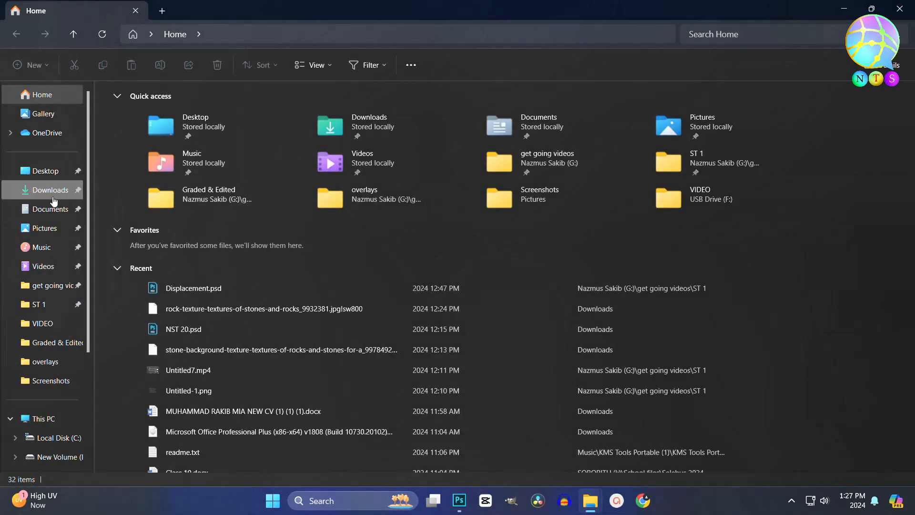
click(47, 195)
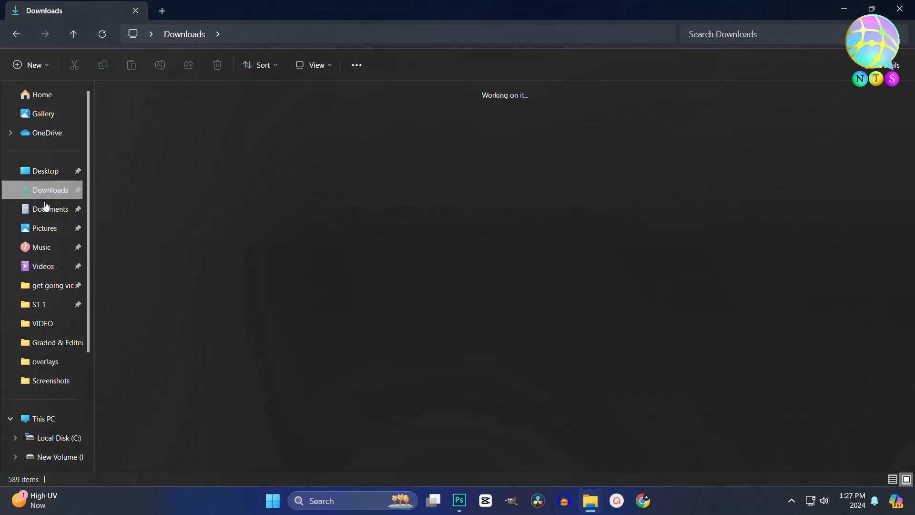
drag(218, 153, 360, 274)
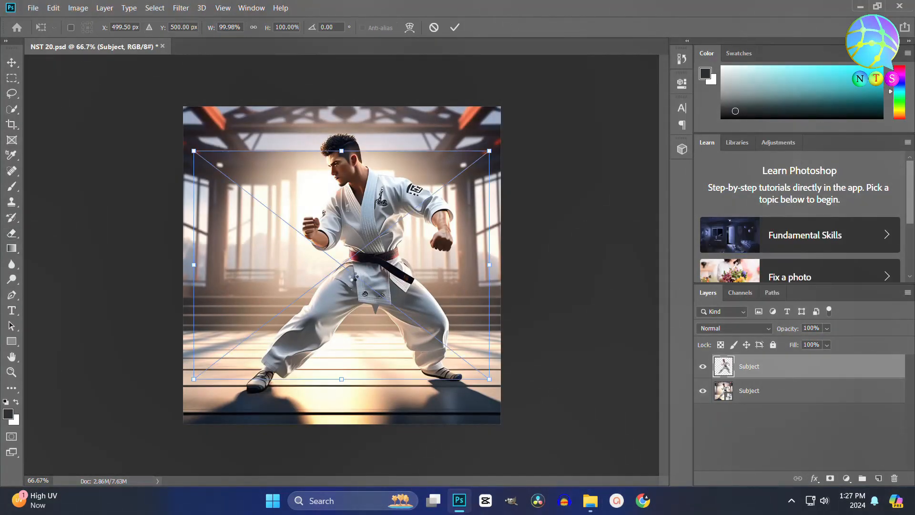
drag(341, 152, 331, 101)
drag(343, 379, 341, 423)
click(454, 28)
key(e)
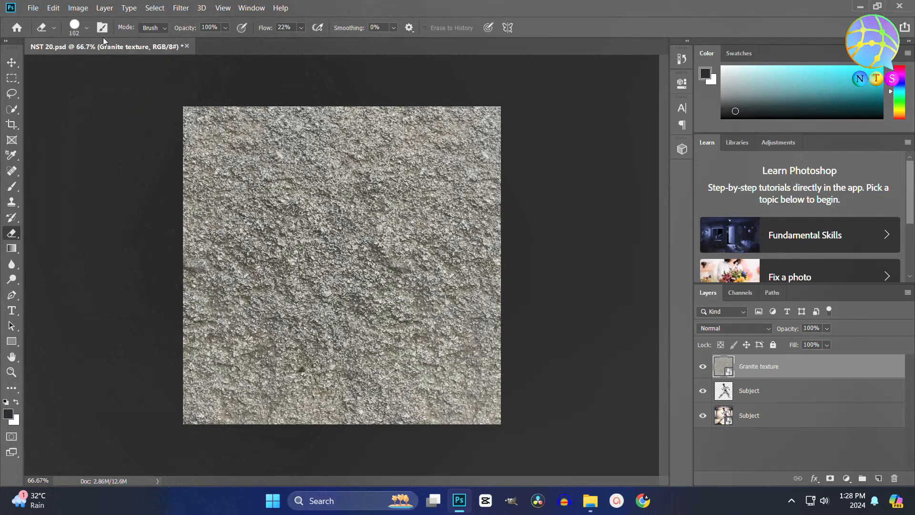
Duplicate the Granite texture layer as Displacement into a new document also named Displacement.
click(104, 8)
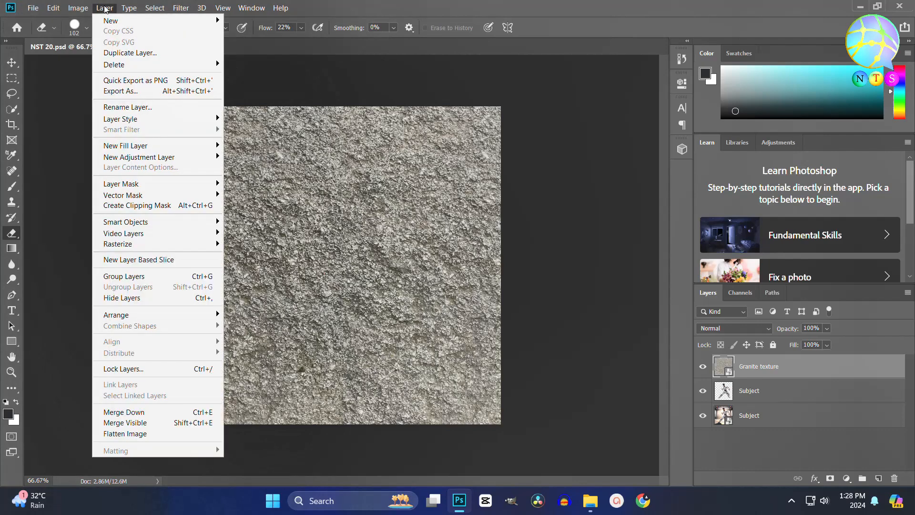
click(142, 53)
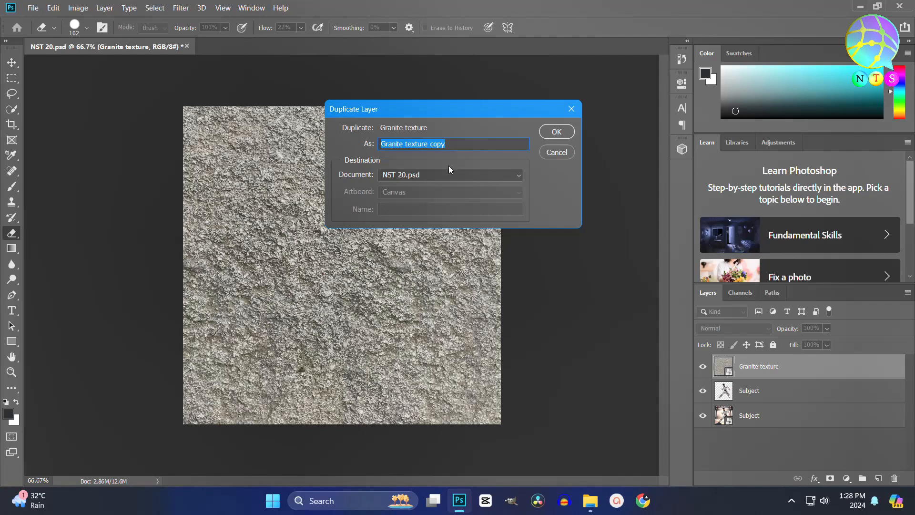
text(Displacement)
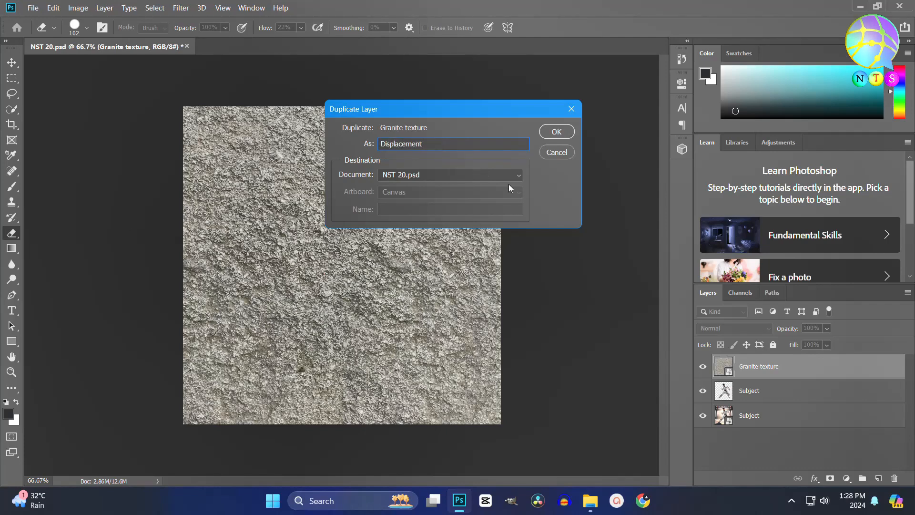
click(508, 177)
click(485, 198)
double_click(408, 143)
key(ctrl+c)
click(395, 208)
key(ctrl+v)
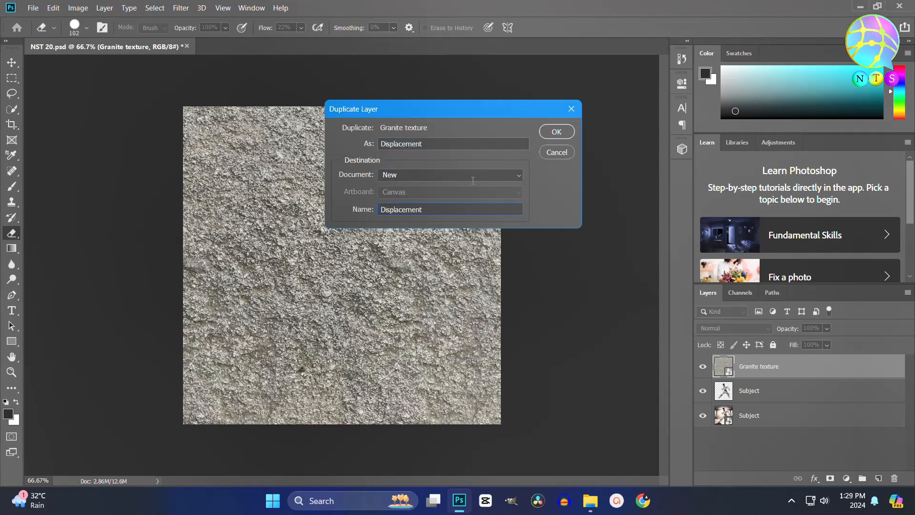
click(548, 132)
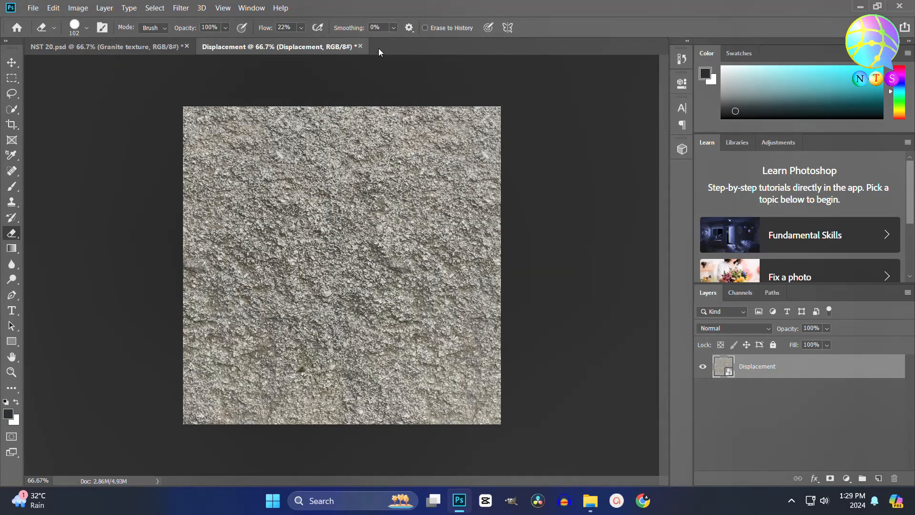
Close the Displacement document, saving it as Displacement.psd in the ST 1 folder and replacing the existing file.
click(361, 47)
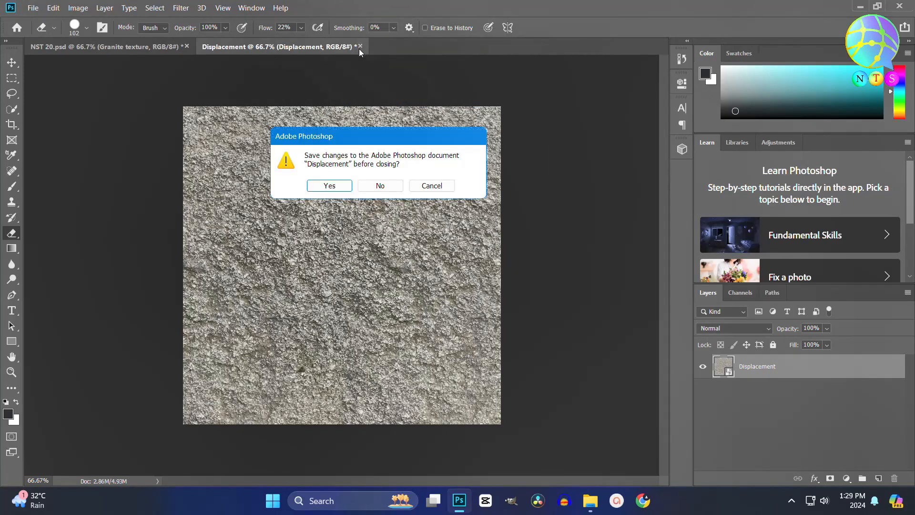
click(342, 184)
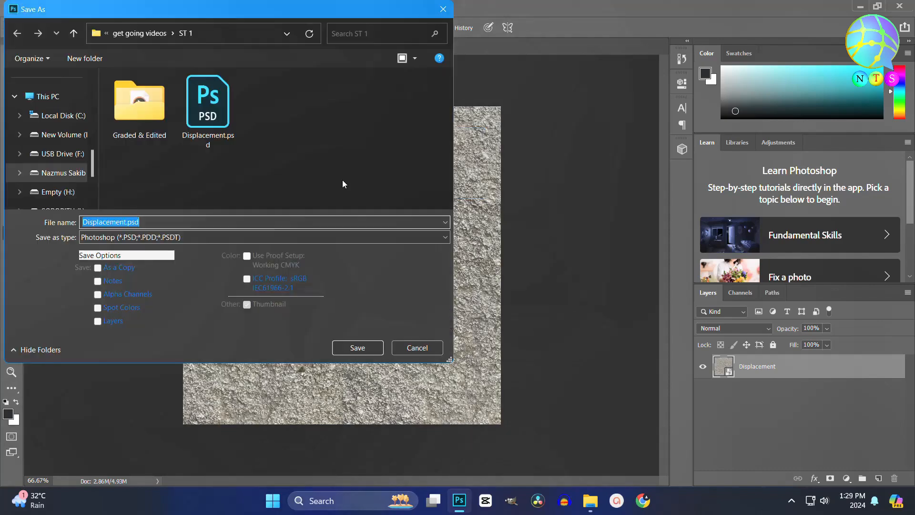
click(353, 348)
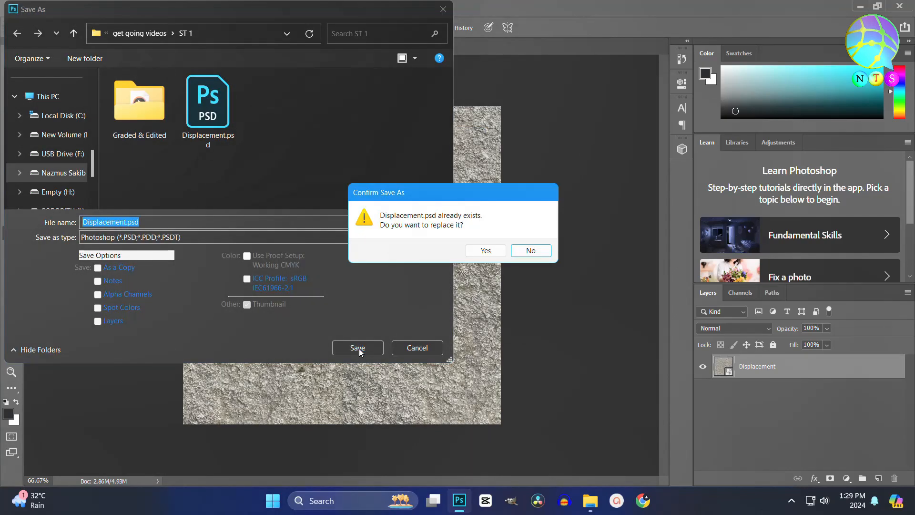
click(468, 248)
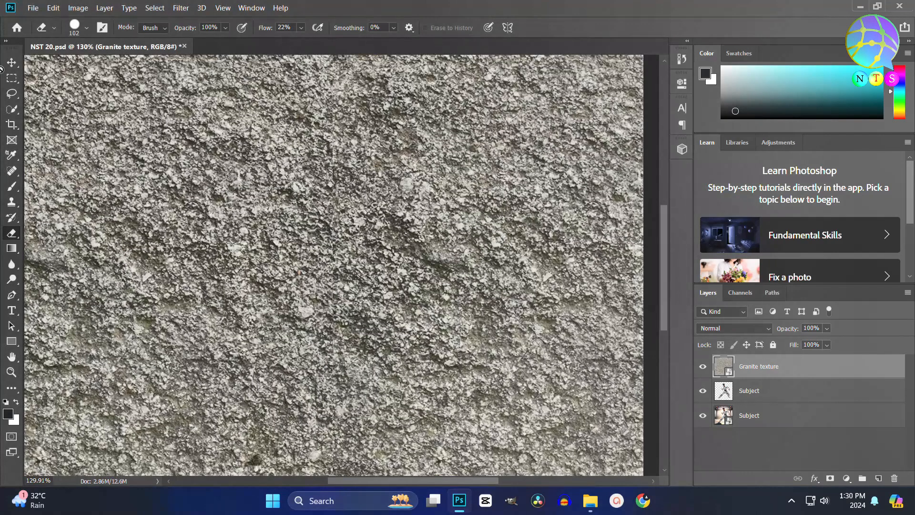
Apply the Displace filter to the Granite texture layer with horizontal and vertical scale 10, Stretch To Fit, using Displacement.psd as the map.
key(v)
scroll(287, 277, up, 2)
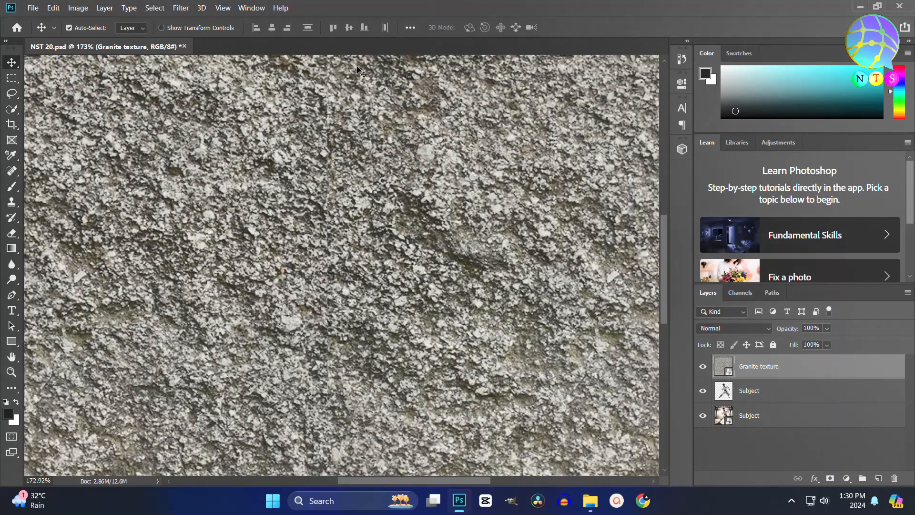
click(192, 9)
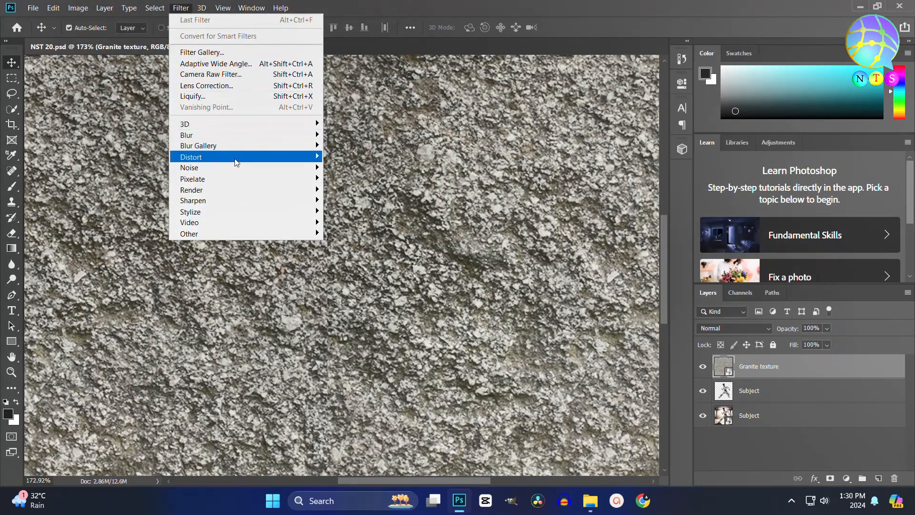
mouse_move(267, 163)
click(348, 156)
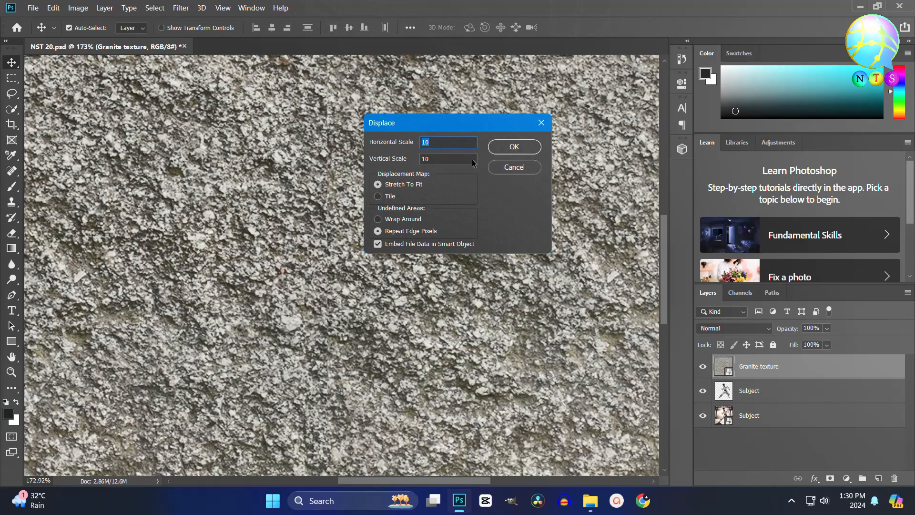
click(524, 146)
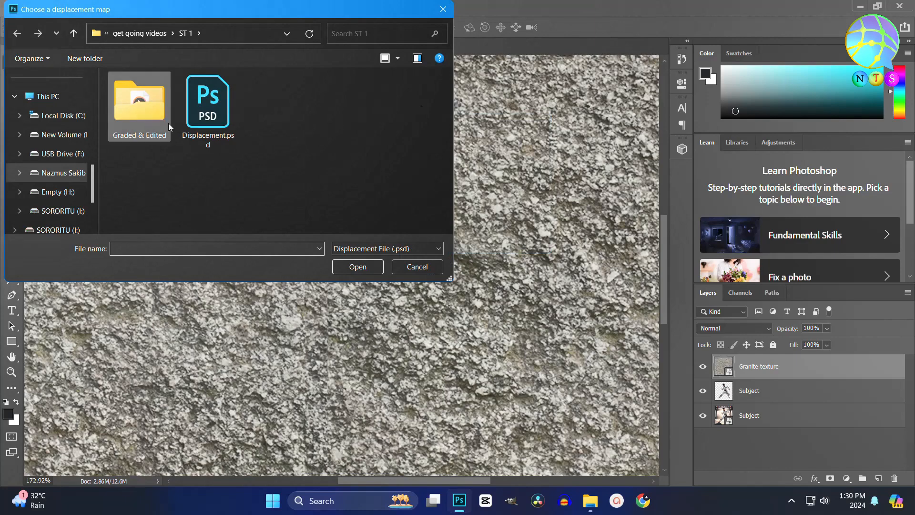
click(197, 120)
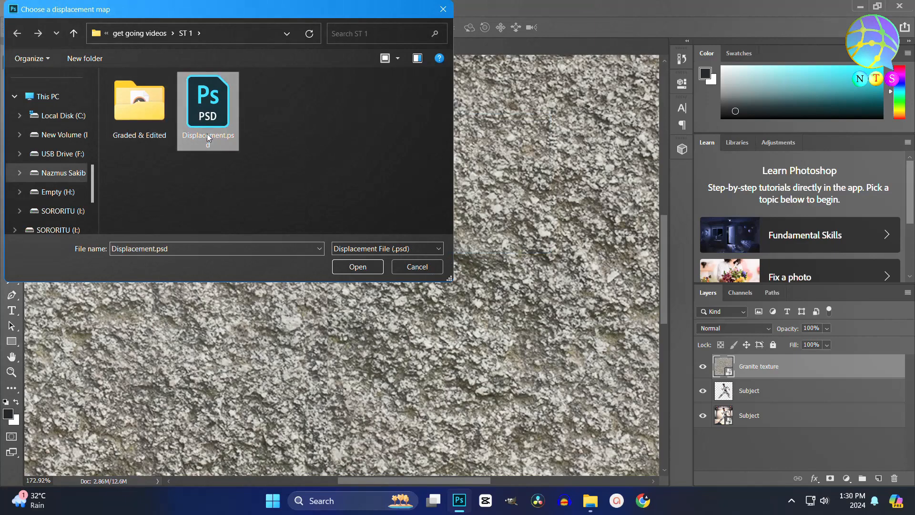
click(357, 267)
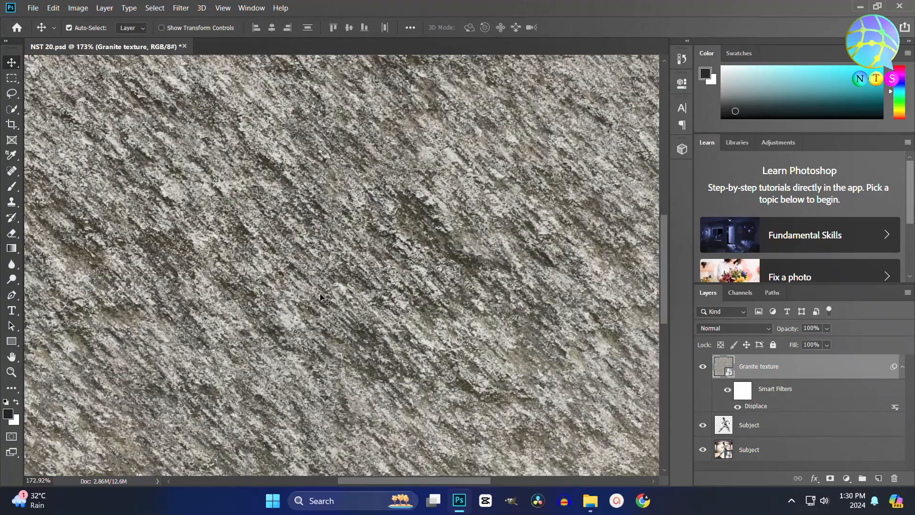
Examine the displaced granite texture closely and at full view.
scroll(324, 300, down, 3)
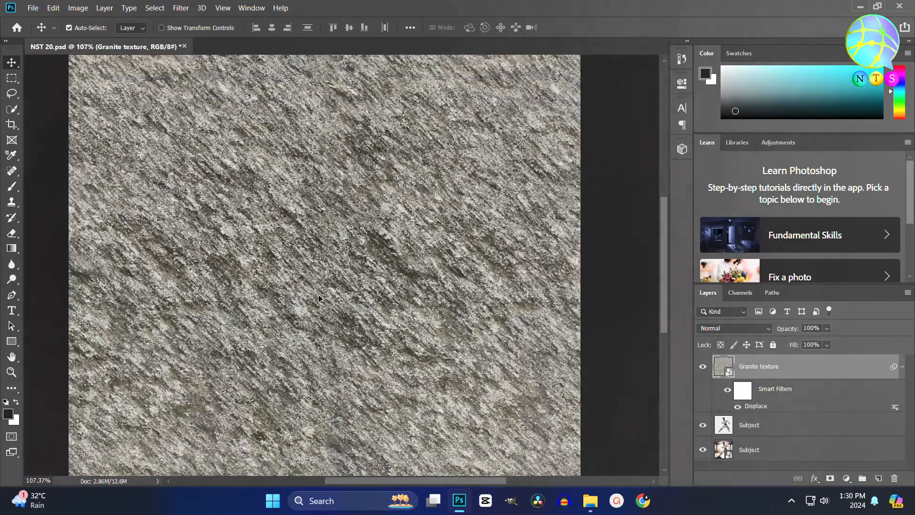
scroll(318, 297, down, 2)
scroll(293, 309, up, 6)
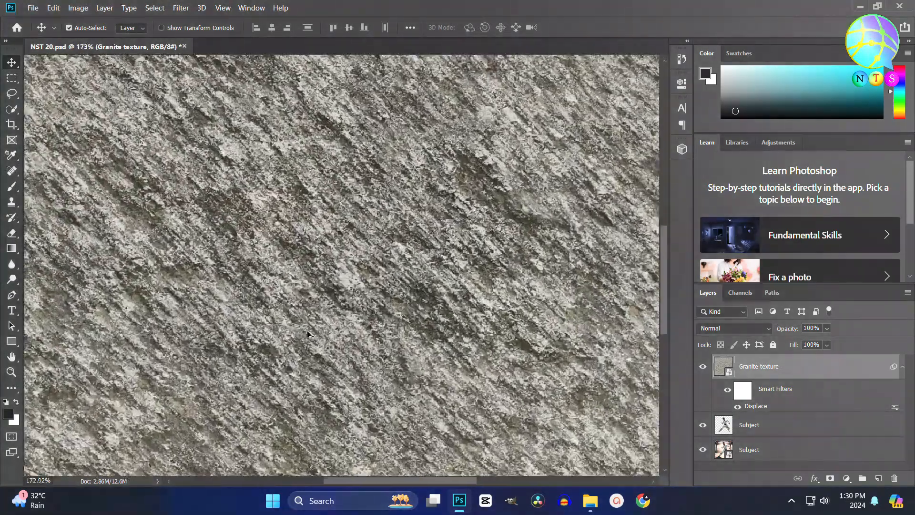
scroll(307, 334, down, 4)
scroll(395, 273, up, 1)
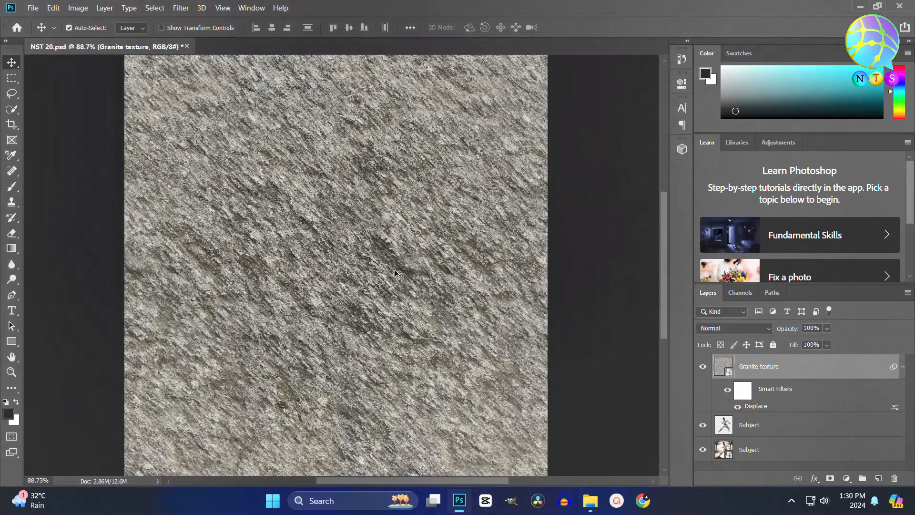
scroll(283, 339, up, 6)
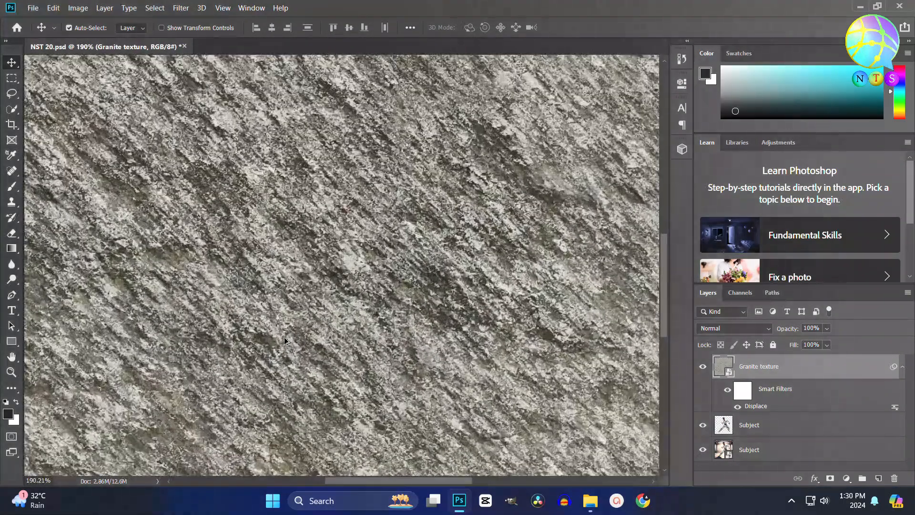
scroll(299, 318, down, 8)
scroll(315, 295, up, 2)
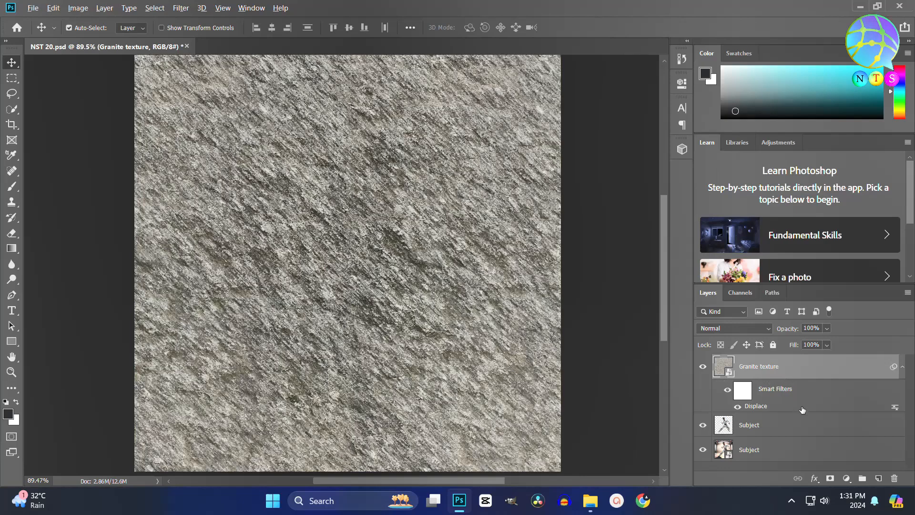
Clip the Granite texture layer to the cut-out Subject layer and set its blend mode to Multiply.
drag(803, 410, 803, 410)
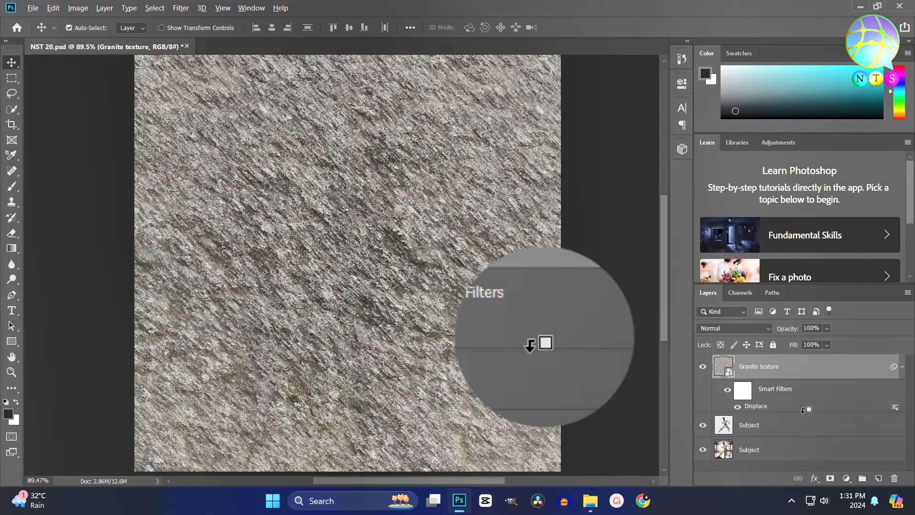
alt+click(803, 409)
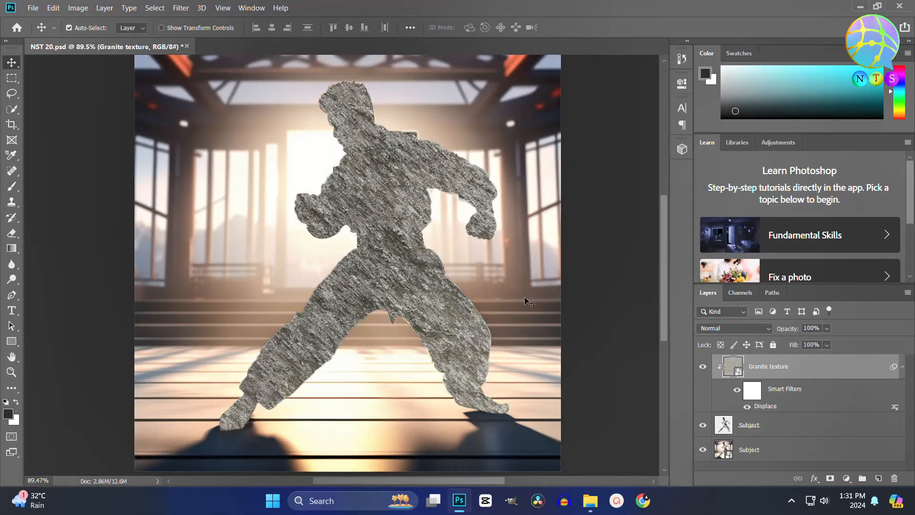
click(768, 328)
click(752, 230)
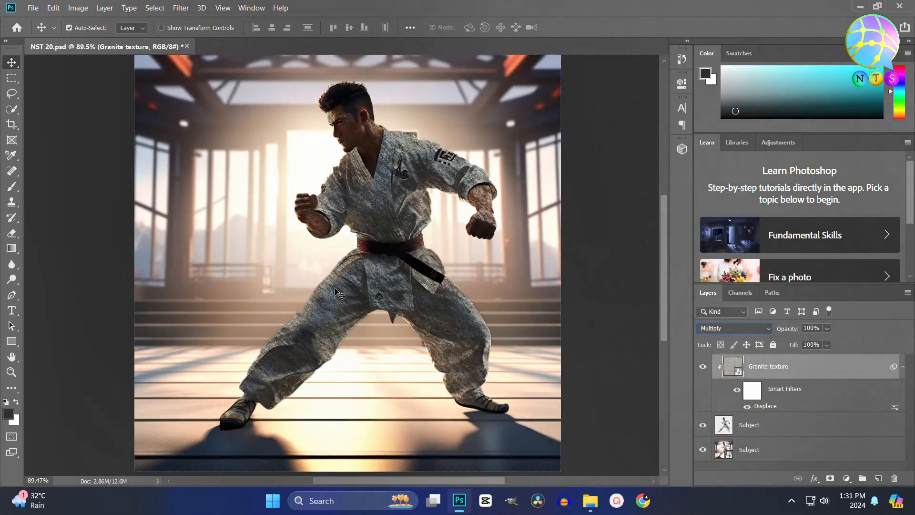
Hide the original background Subject layer and desaturate the cut-out Subject layer.
click(704, 449)
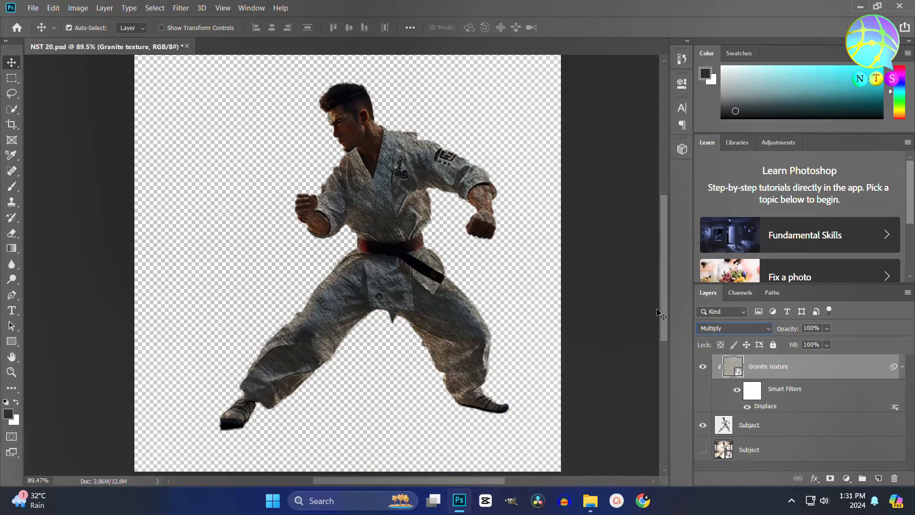
click(798, 429)
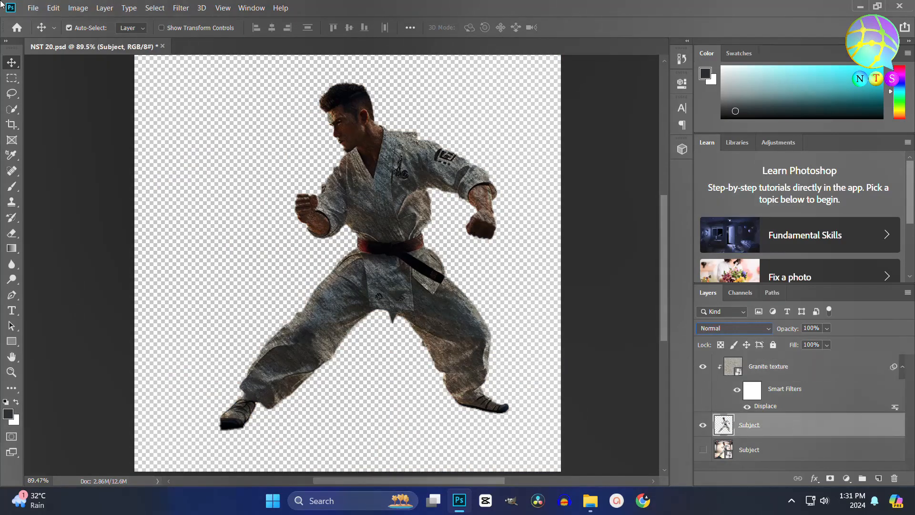
click(77, 7)
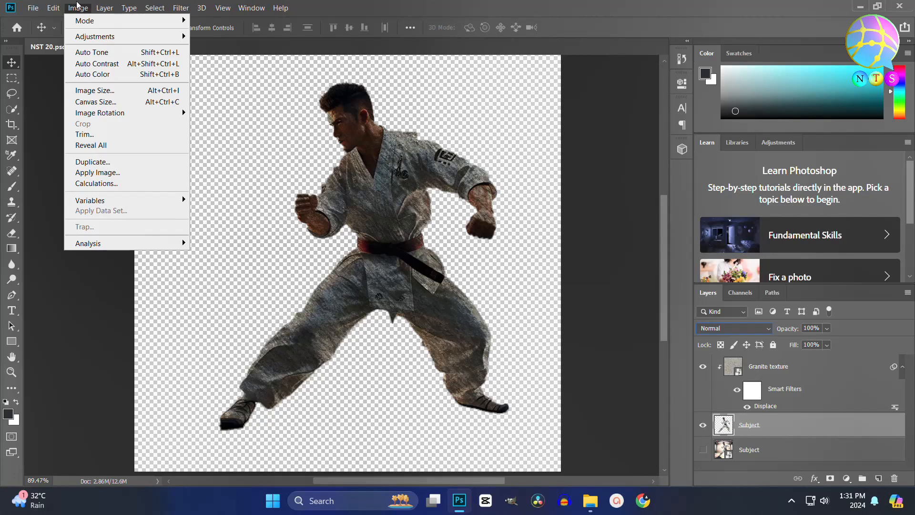
mouse_move(99, 41)
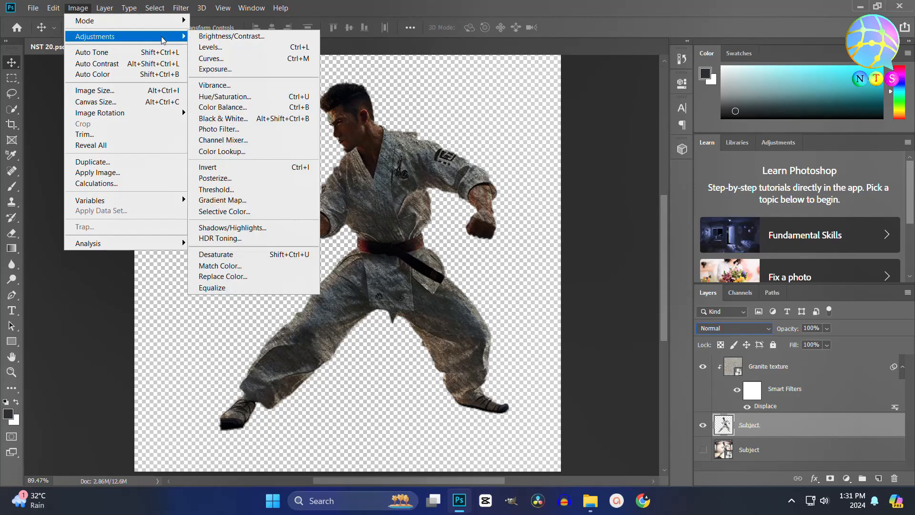
click(244, 255)
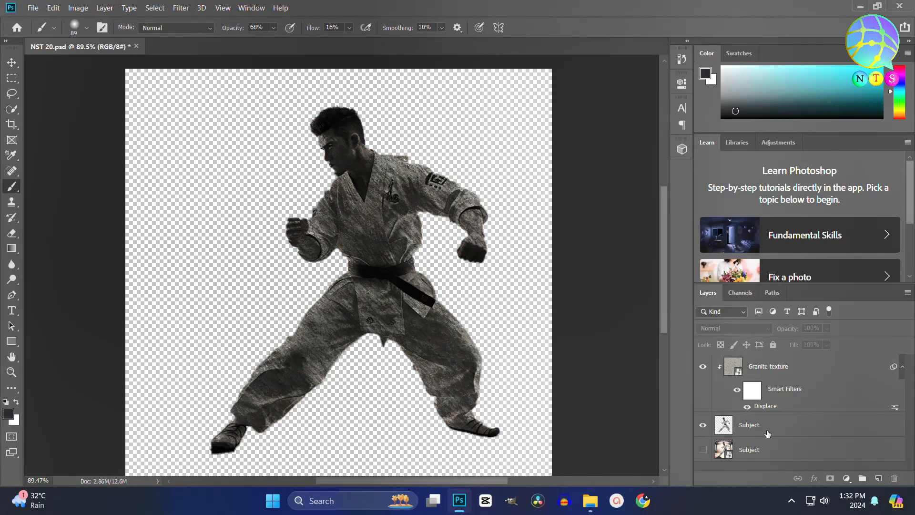
click(766, 431)
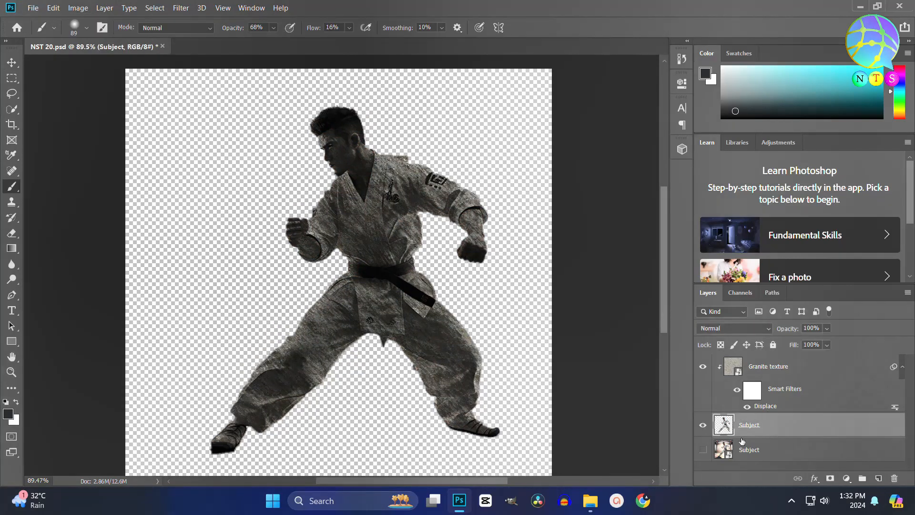
click(791, 374)
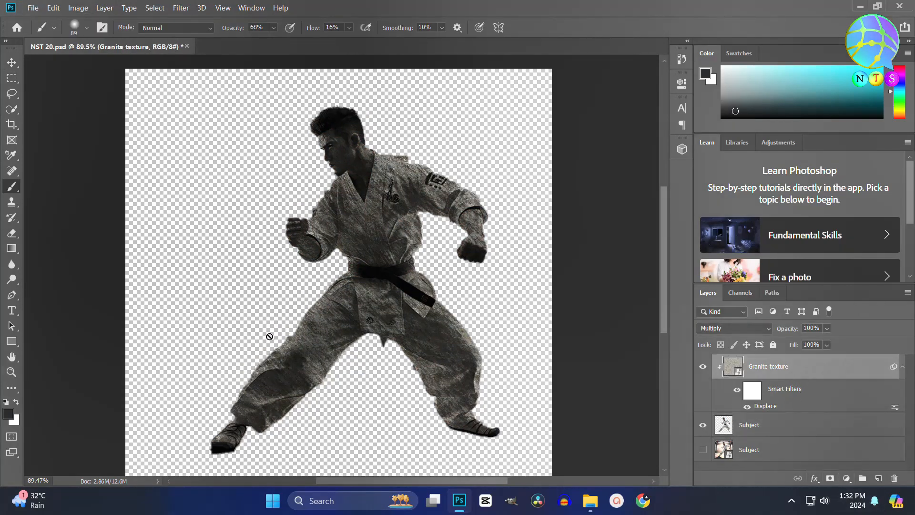
click(879, 478)
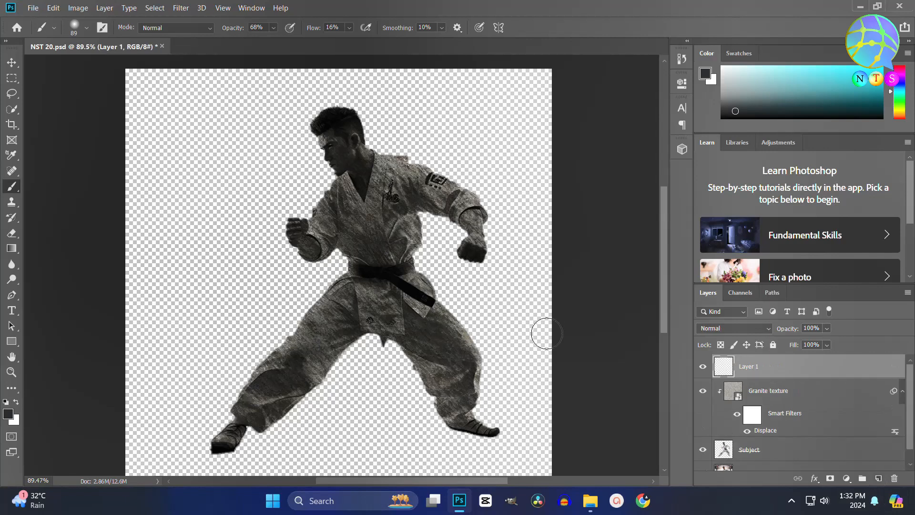
mouse_move(435, 347)
mouse_down()
mouse_move(425, 333)
mouse_move(456, 359)
mouse_up()
key(ctrl+z)
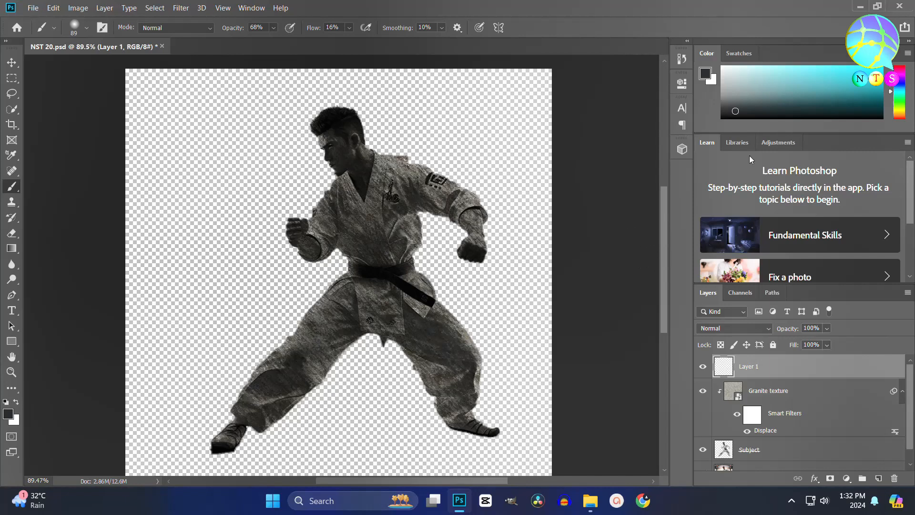
click(895, 478)
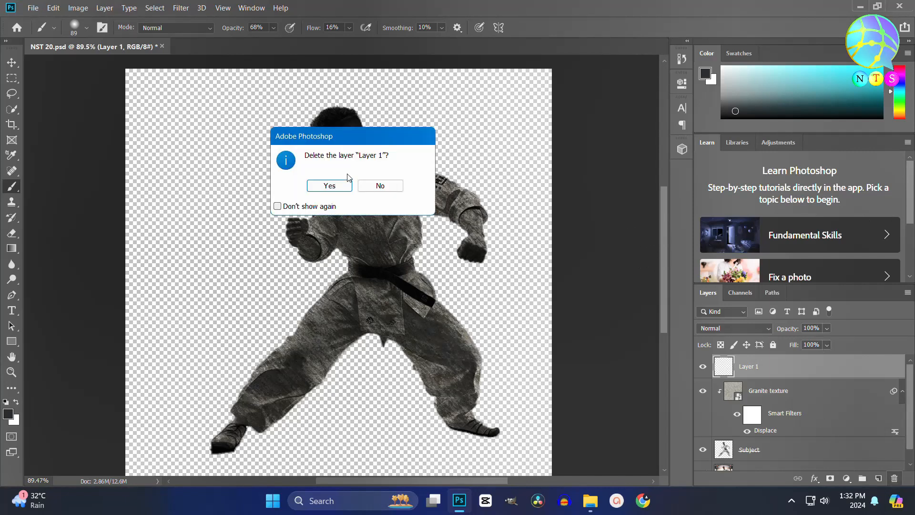
key(Return)
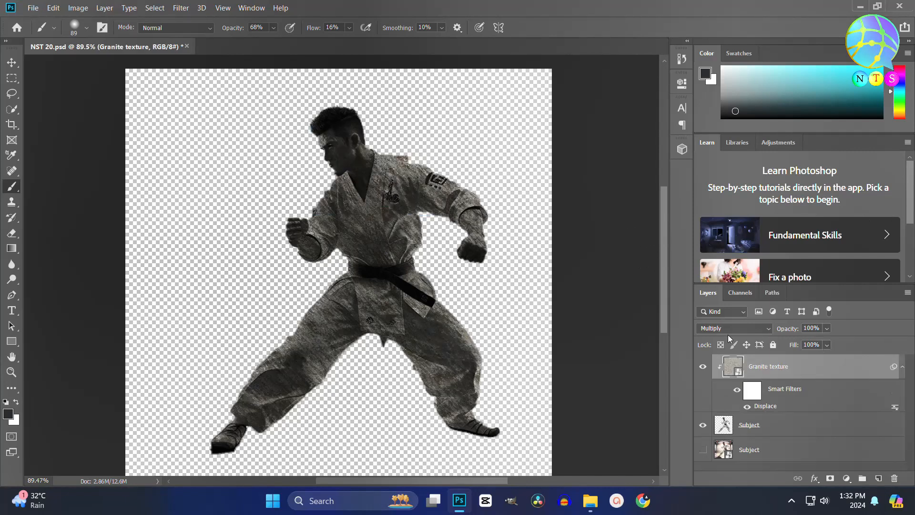
Add a Solid Color fill layer in 000000, clipped to the cut-out Subject layer and placed directly below the Granite texture layer.
click(847, 478)
click(842, 276)
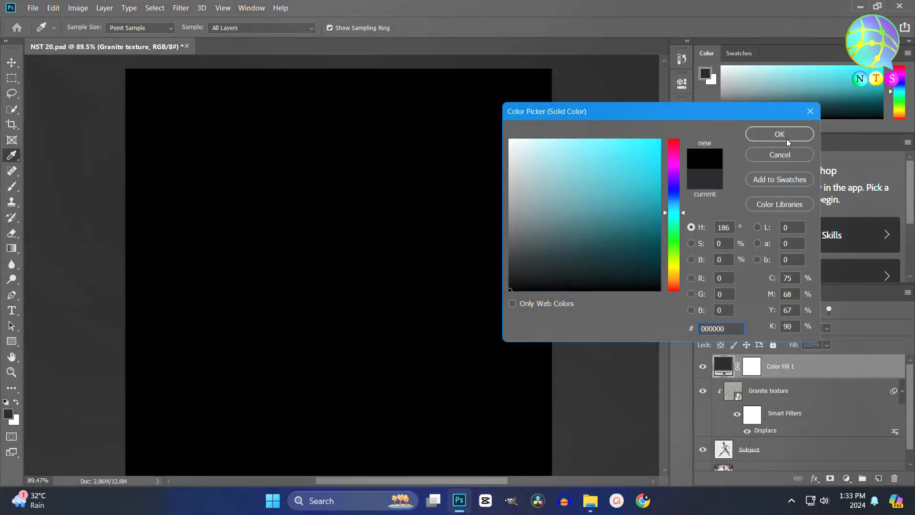
click(786, 137)
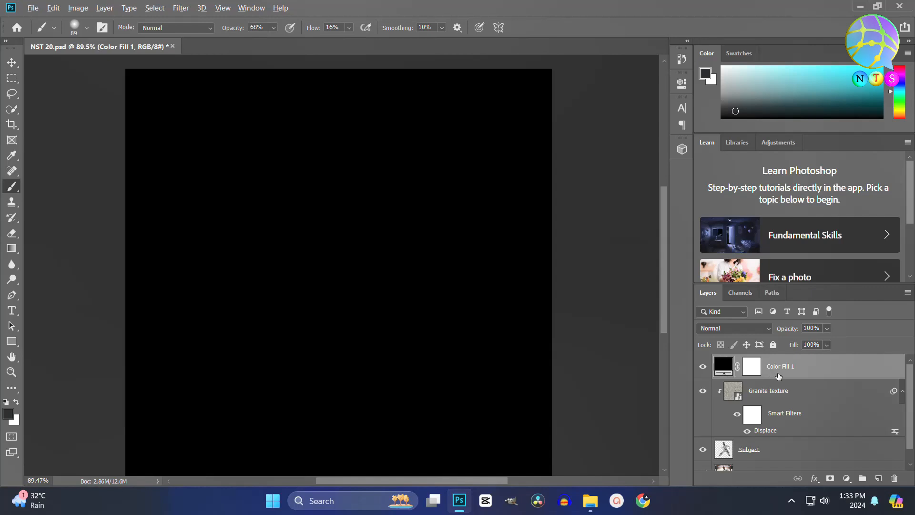
drag(782, 376, 783, 375)
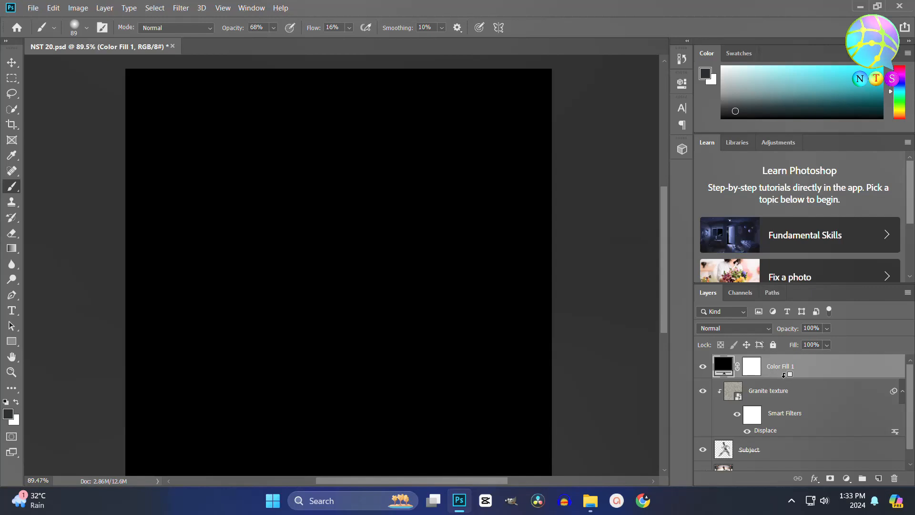
alt+click(783, 375)
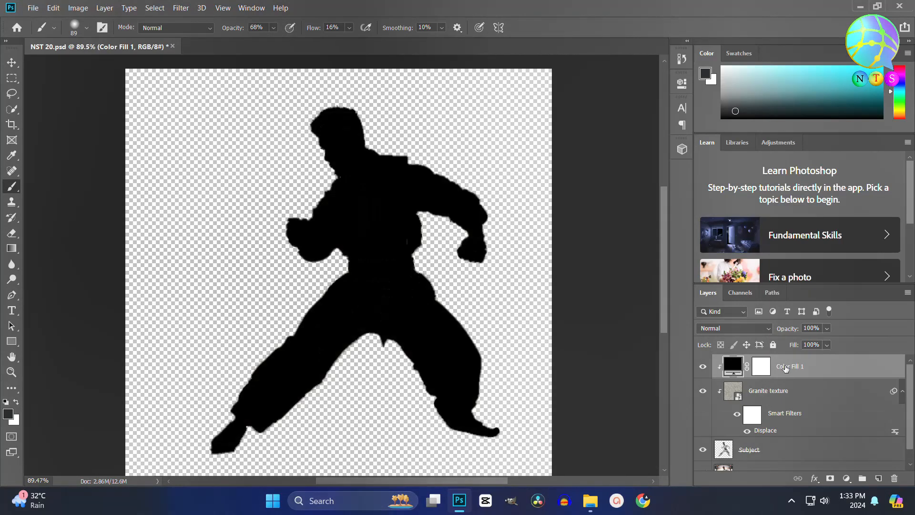
drag(785, 369, 777, 425)
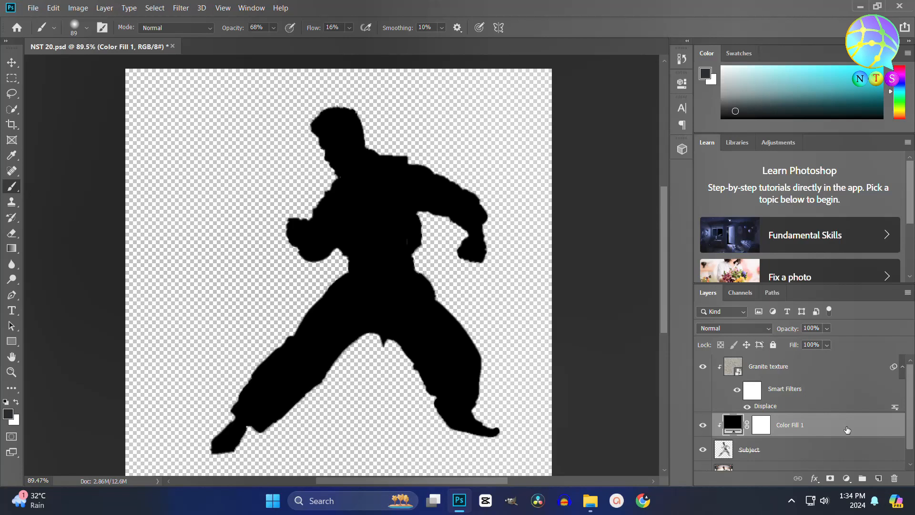
In the black fill layer's blending options, split the Underlying Layer white Blend If slider to 63 / 167.
double_click(847, 430)
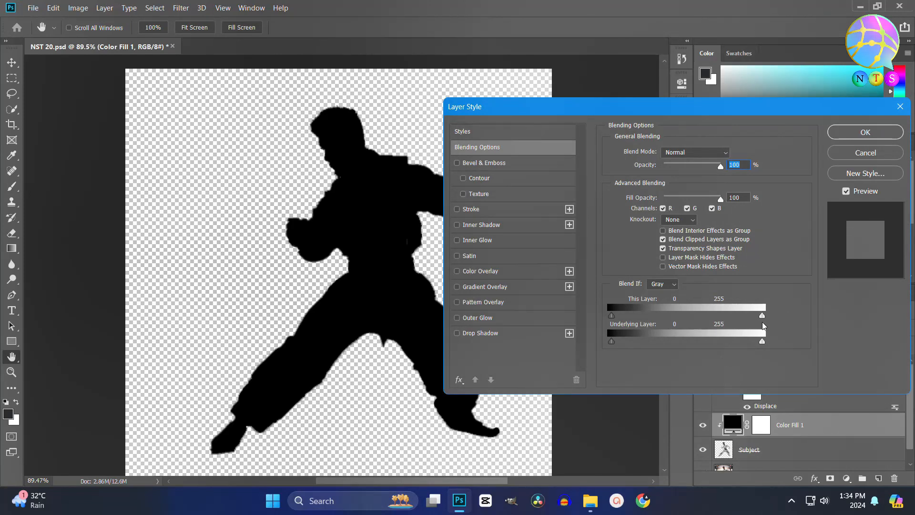
drag(762, 342, 679, 332)
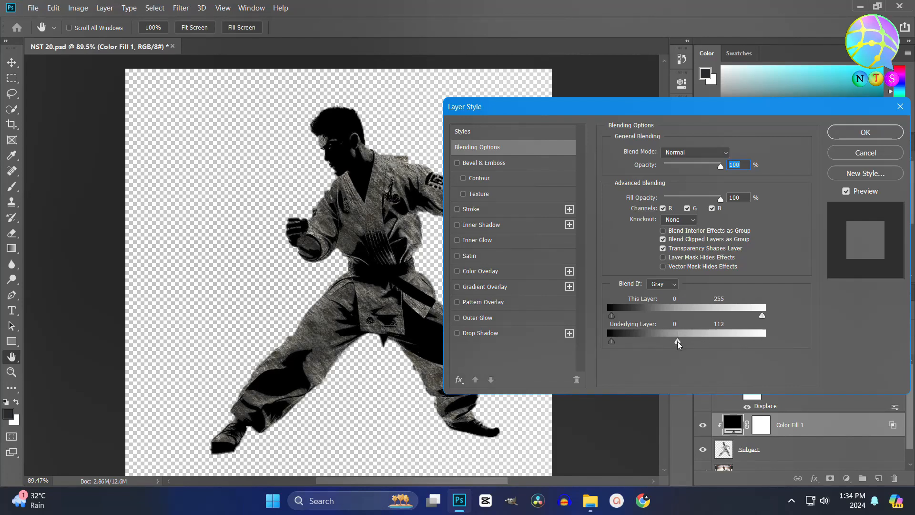
key(alt)
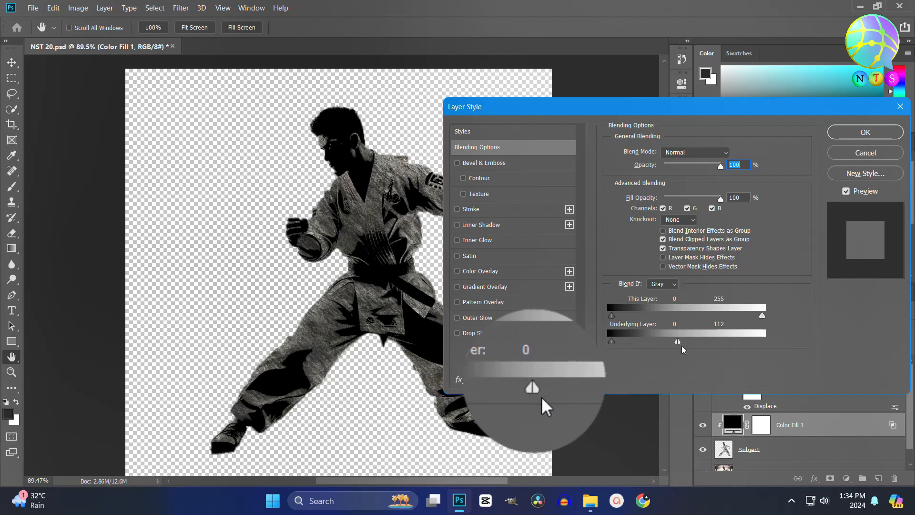
alt+drag(679, 341, 710, 346)
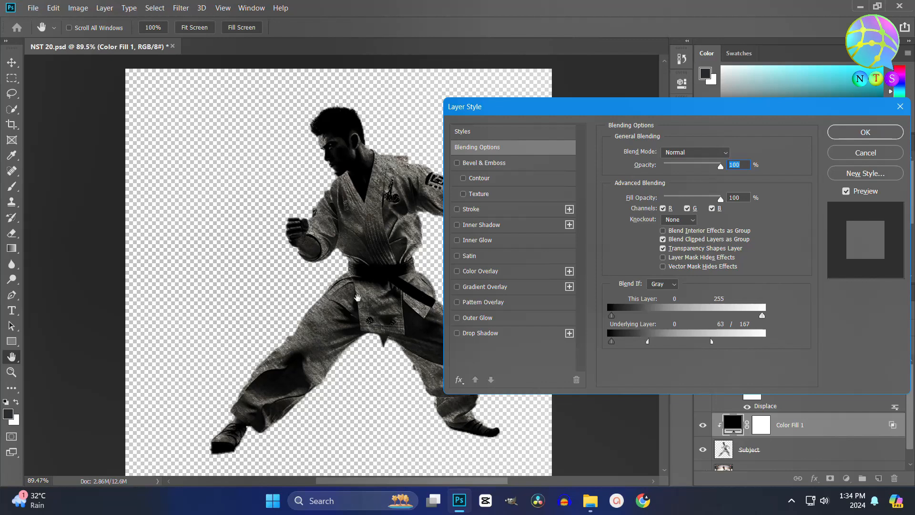
drag(601, 111, 543, 79)
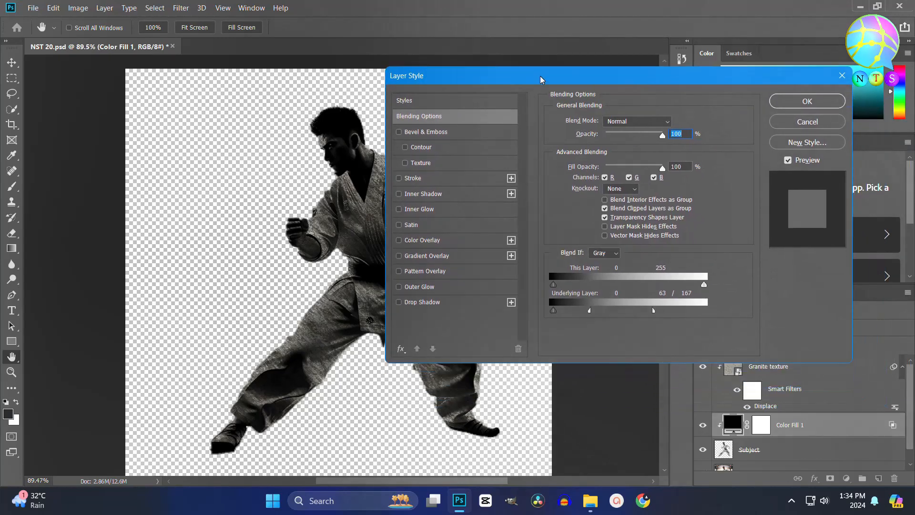
click(807, 101)
Lower the black fill layer's opacity to 64%.
key(b)
key(ctrl+0)
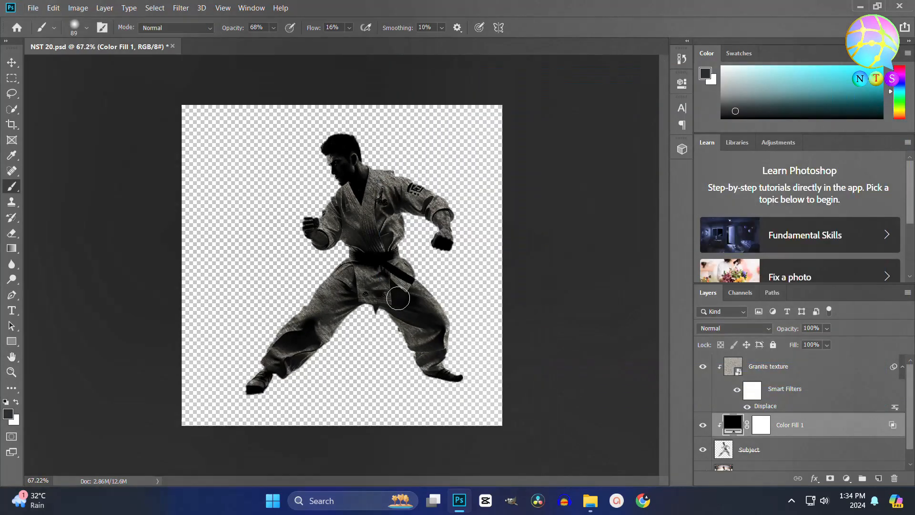
scroll(350, 234, up, 1)
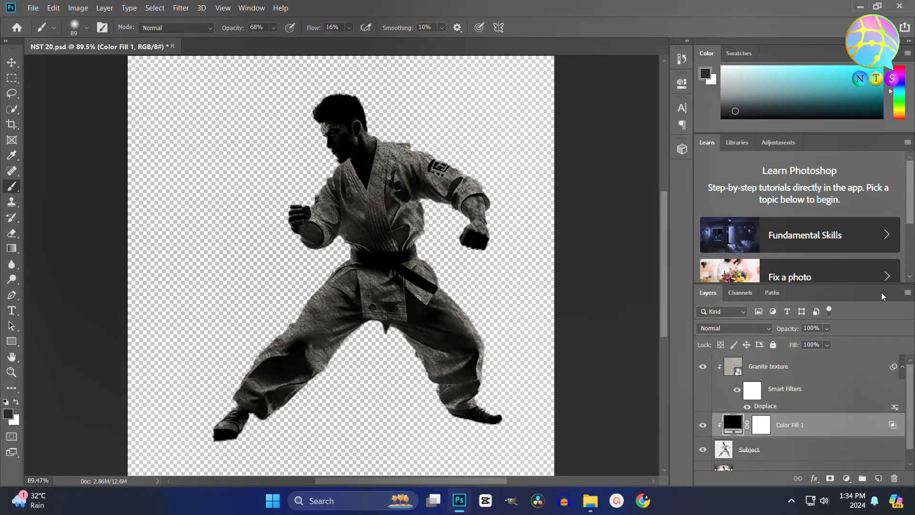
click(808, 343)
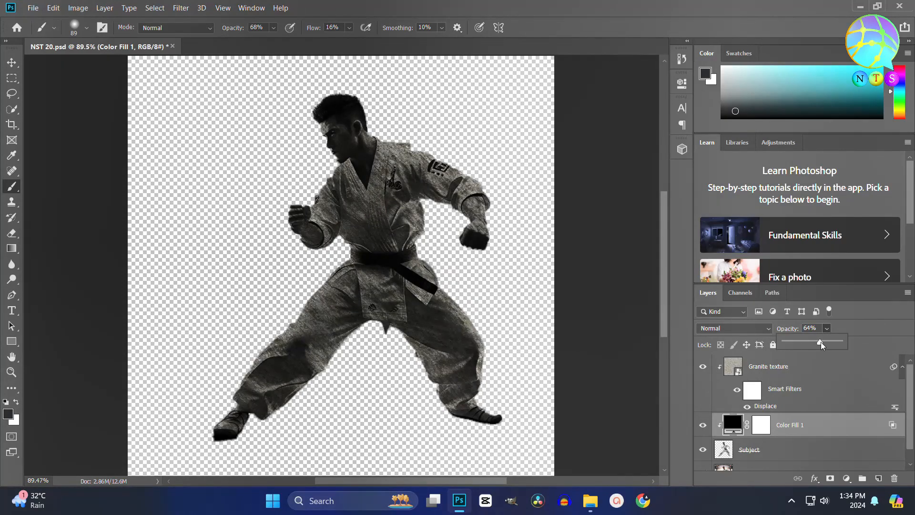
click(817, 395)
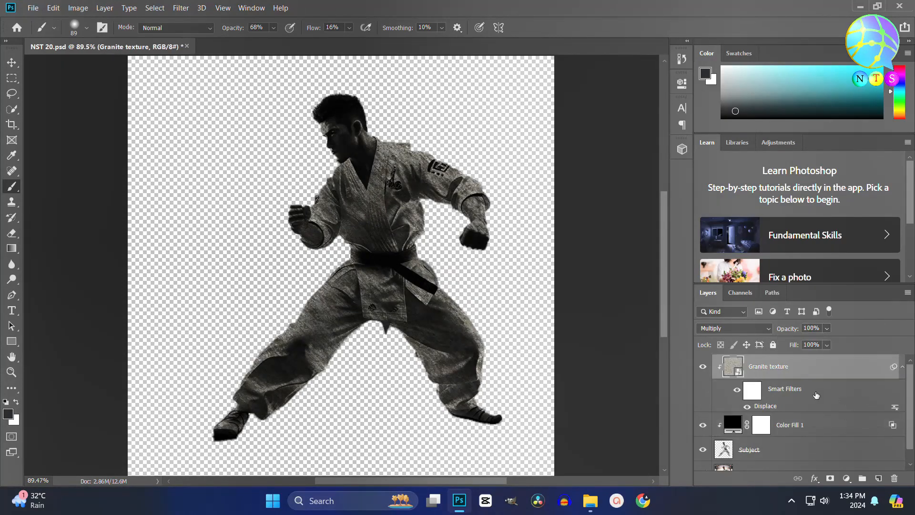
Erase on the black fill layer's mask over the fighter's face and neck to lighten the shadows there.
click(800, 427)
scroll(353, 150, up, 10)
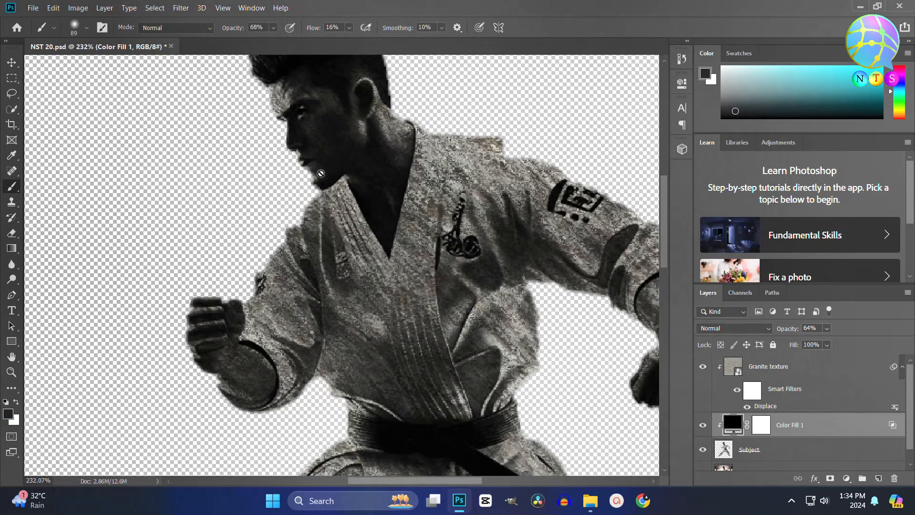
scroll(321, 174, up, 1)
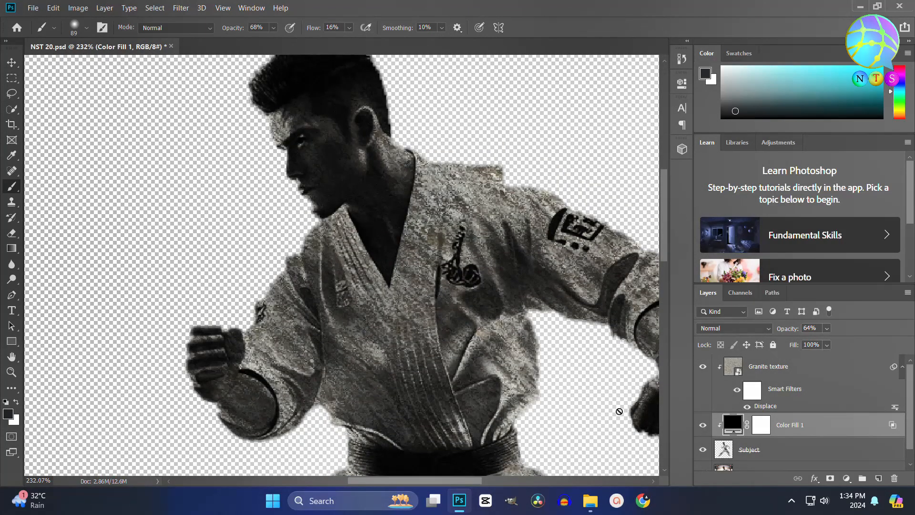
click(761, 437)
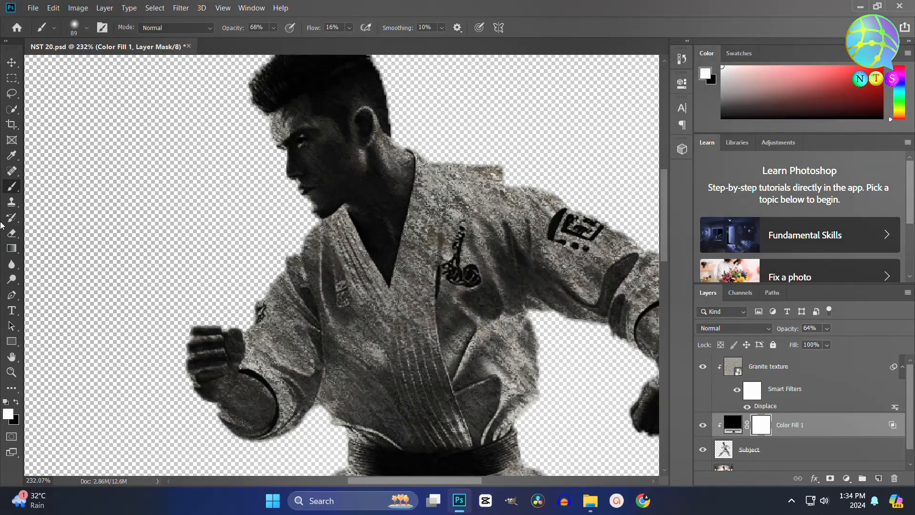
click(12, 232)
scroll(305, 172, up, 2)
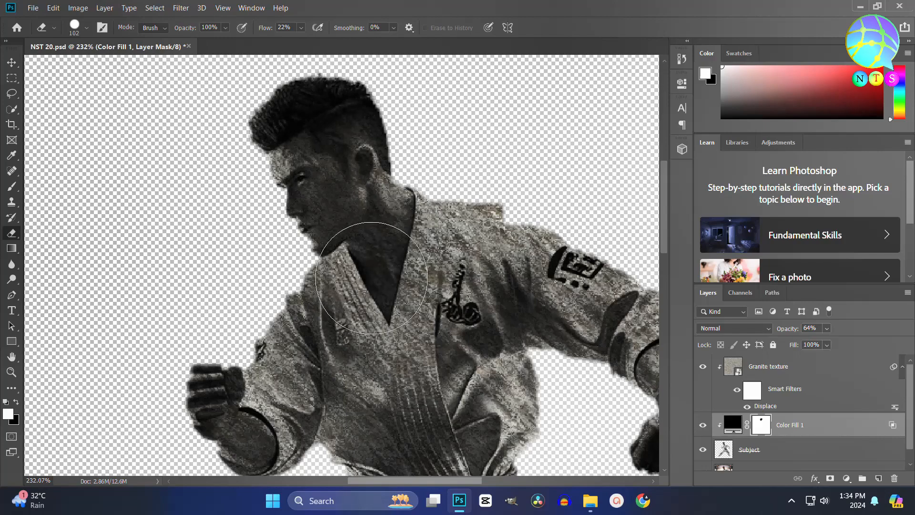
Add a Levels adjustment clipped above the cut-out Subject layer and lower its white input level to brighten the statue.
scroll(371, 278, down, 6)
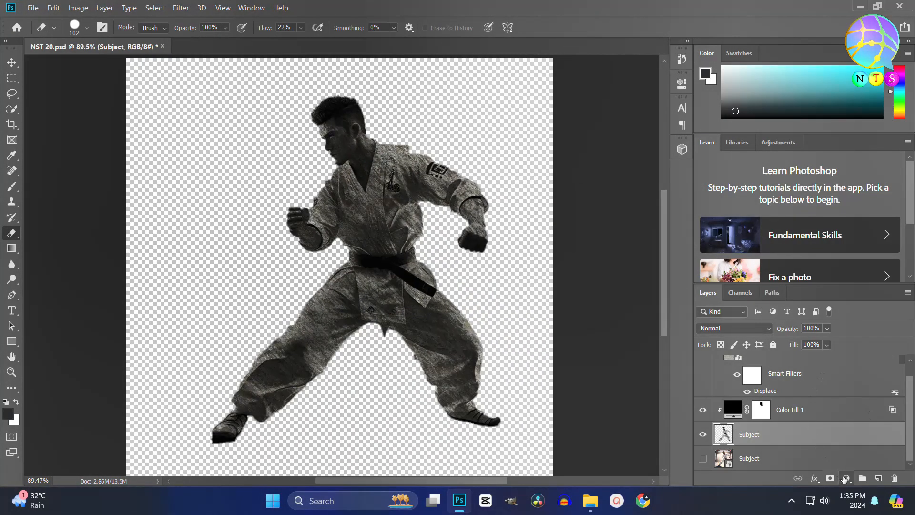
click(847, 478)
click(838, 317)
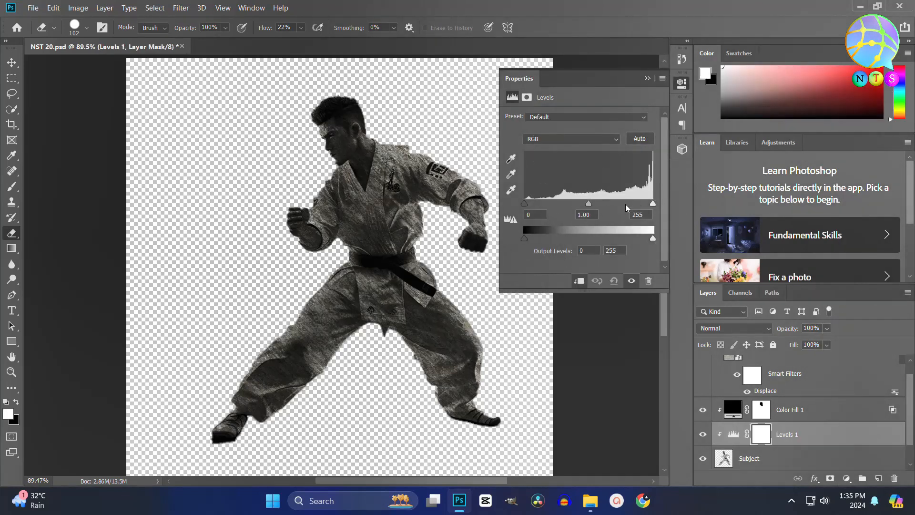
drag(653, 204, 615, 205)
click(646, 78)
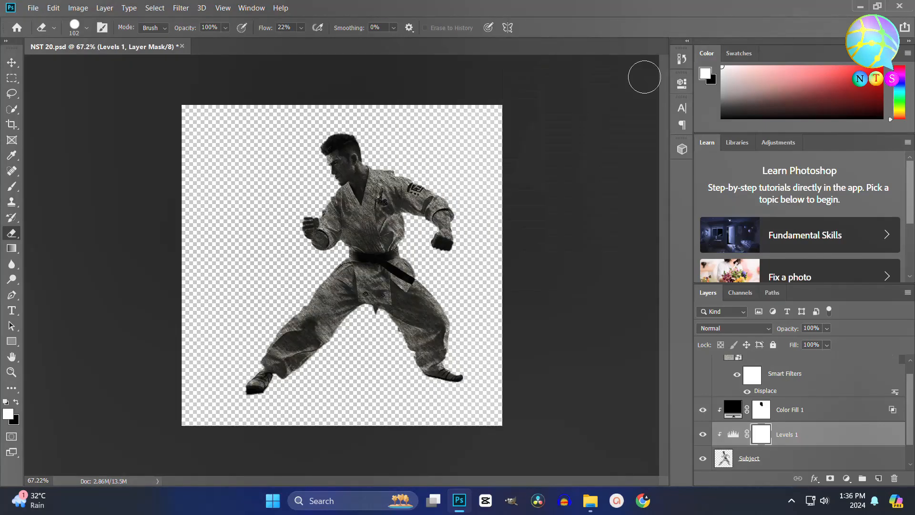
Show the original background Subject layer again behind the stone statue.
click(803, 458)
scroll(353, 236, down, 2)
scroll(354, 236, up, 3)
scroll(748, 448, down, 1)
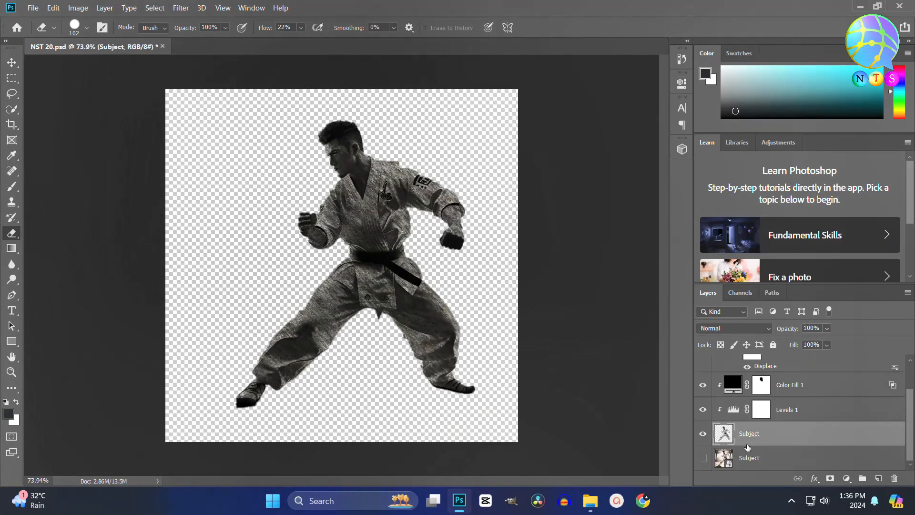
click(703, 458)
scroll(362, 310, down, 1)
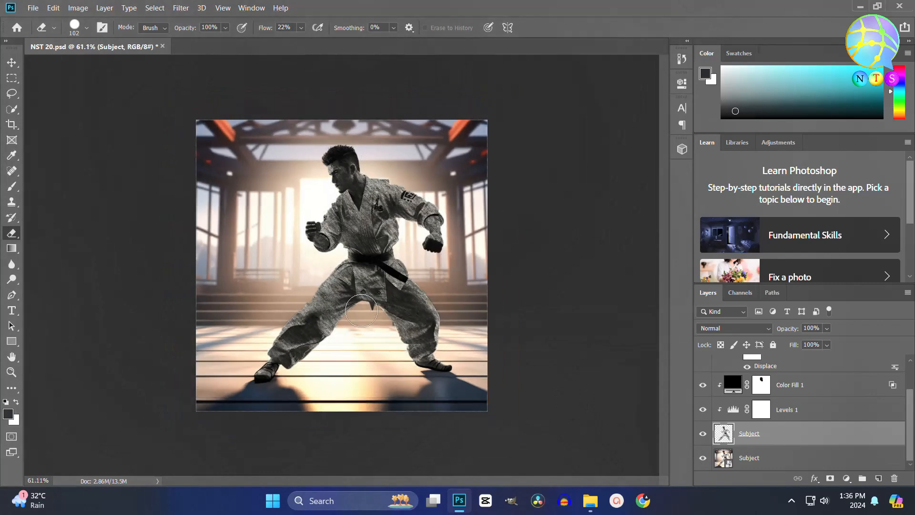
scroll(368, 332, up, 1)
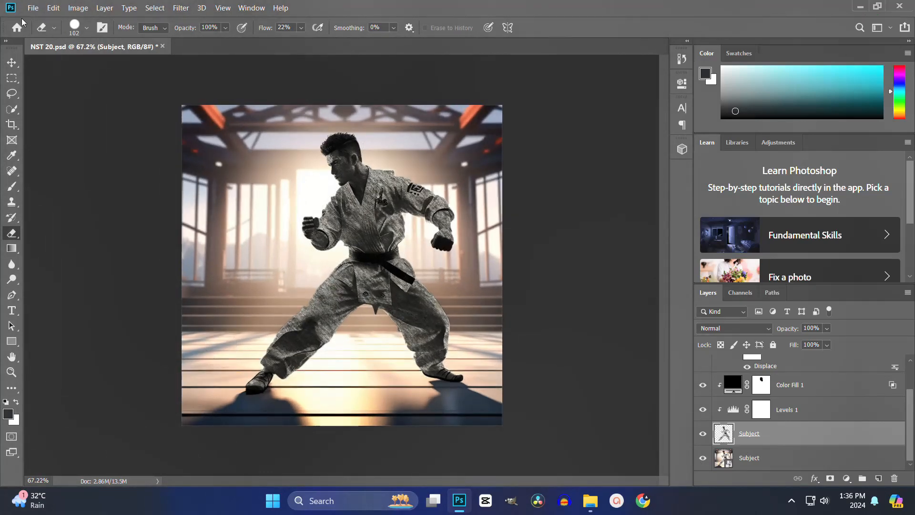
Export the finished stone statue image as NST 20.png.
click(38, 9)
mouse_move(95, 163)
click(205, 163)
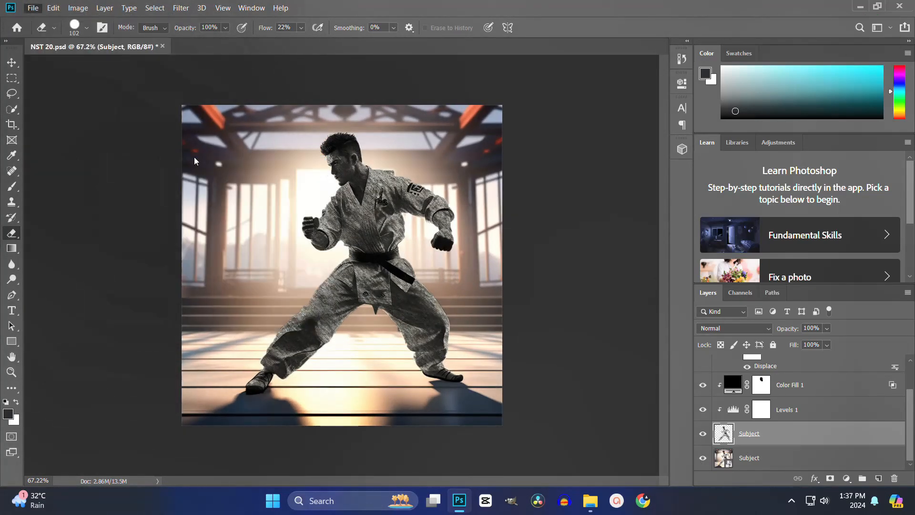
scroll(67, 142, down, 3)
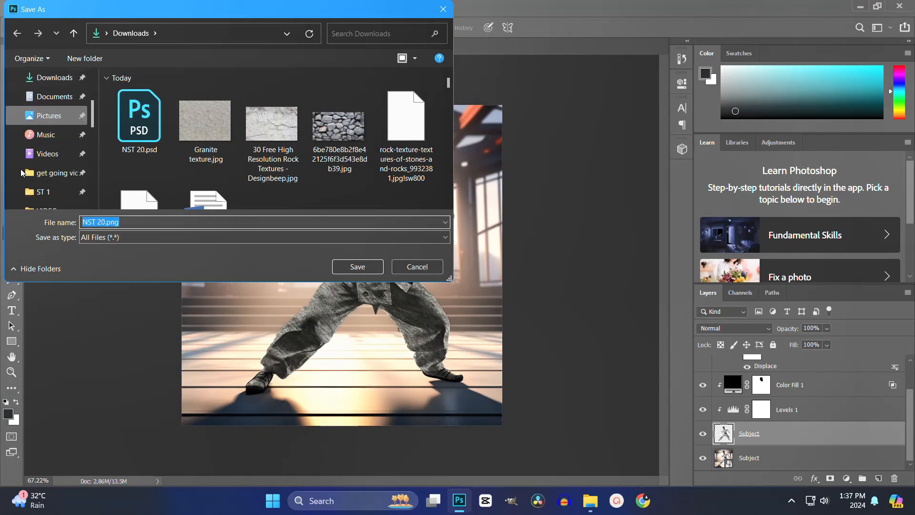
click(67, 137)
click(357, 267)
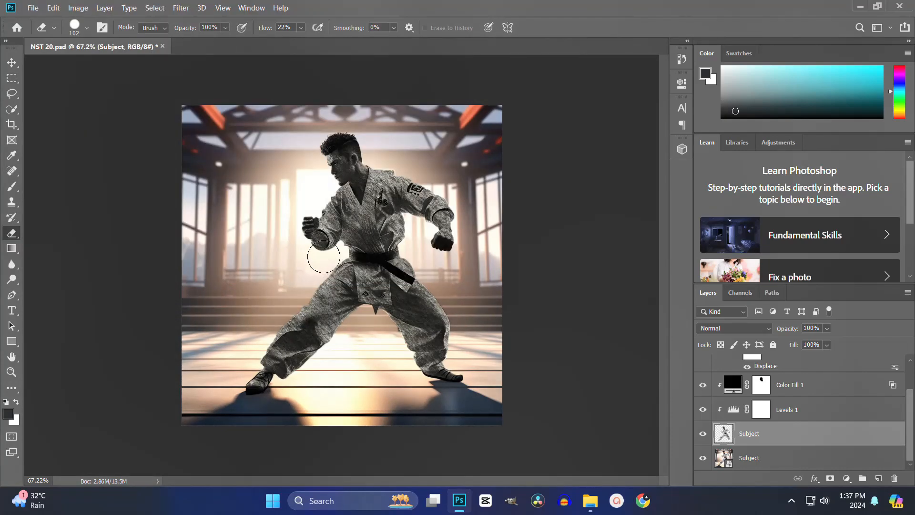